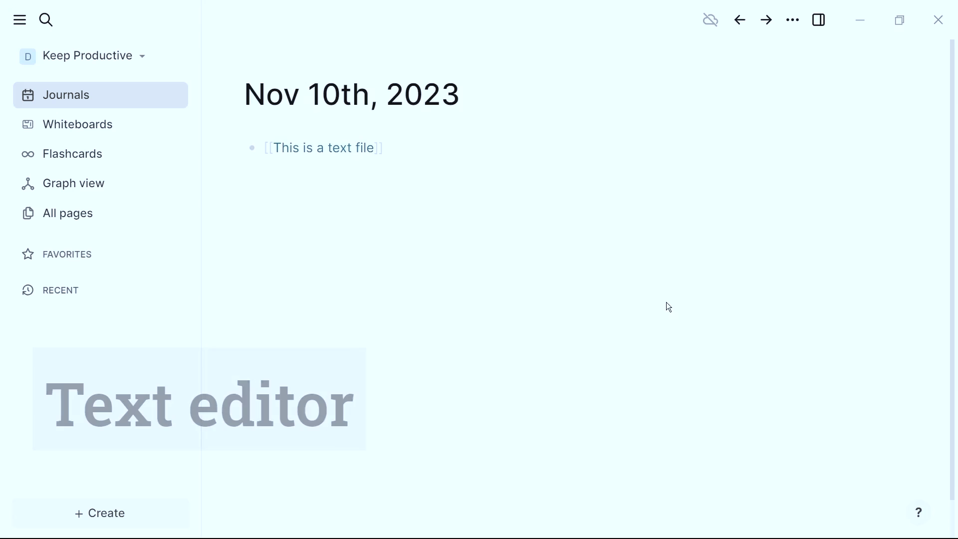
Step: On the 'This is a text file' page, add an information line and a # heading block
{"action": "left_click", "coordinate": [319, 147]}
{"action": "type", "text": "Here i"}
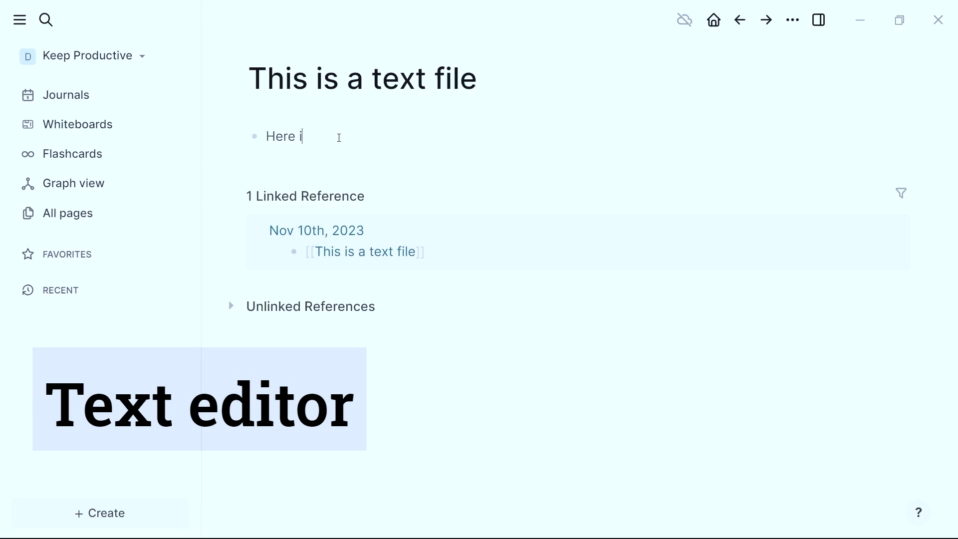
{"action": "type", "text": "s some"}
{"action": "type", "text": " information"}
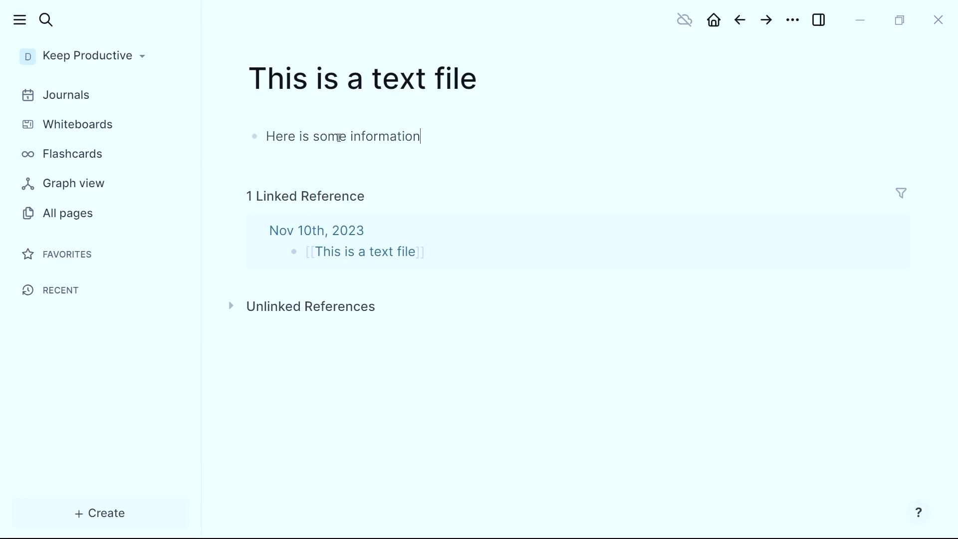
{"action": "left_click", "coordinate": [792, 20]}
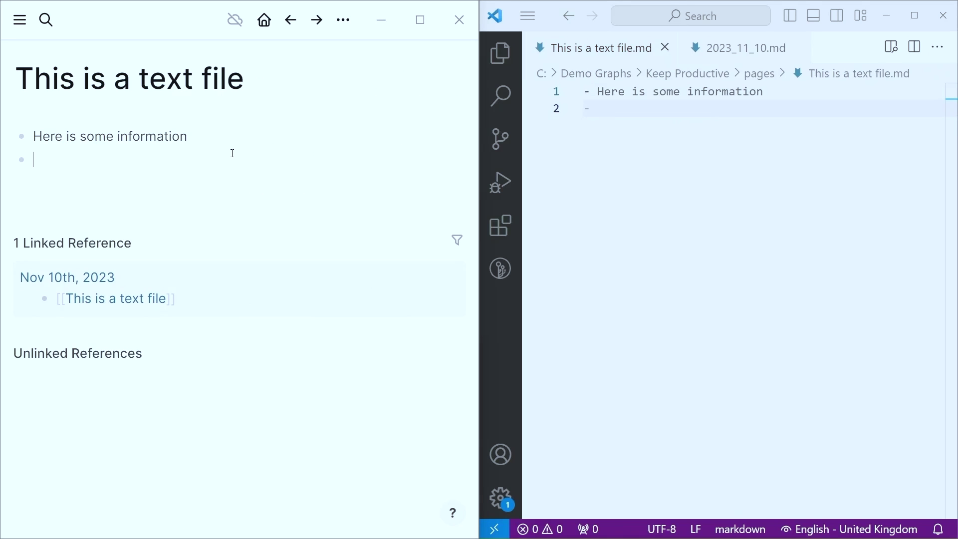
{"action": "type", "text": "# Markdown hea"}
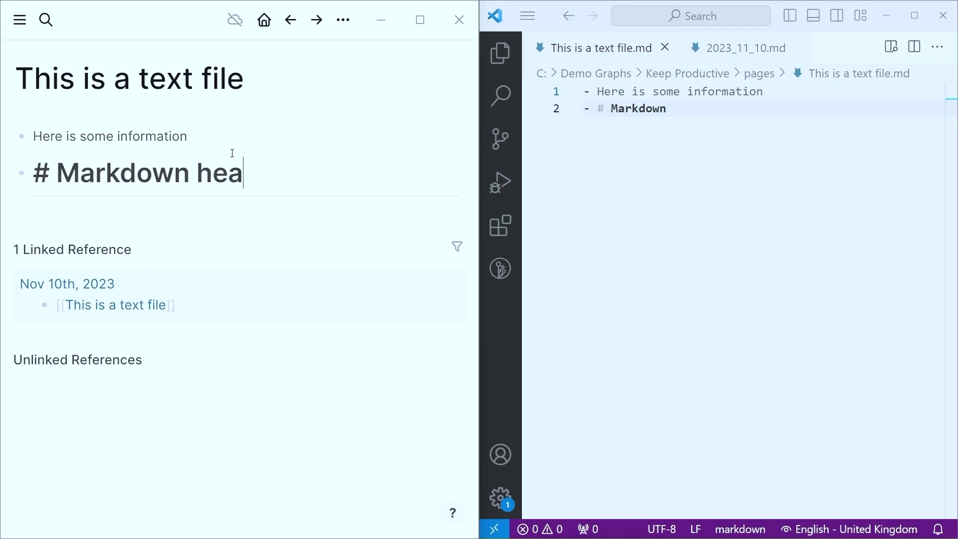
{"action": "type", "text": "ding 1"}
{"action": "key", "text": "Return"}
{"action": "type", "text": "This is"}
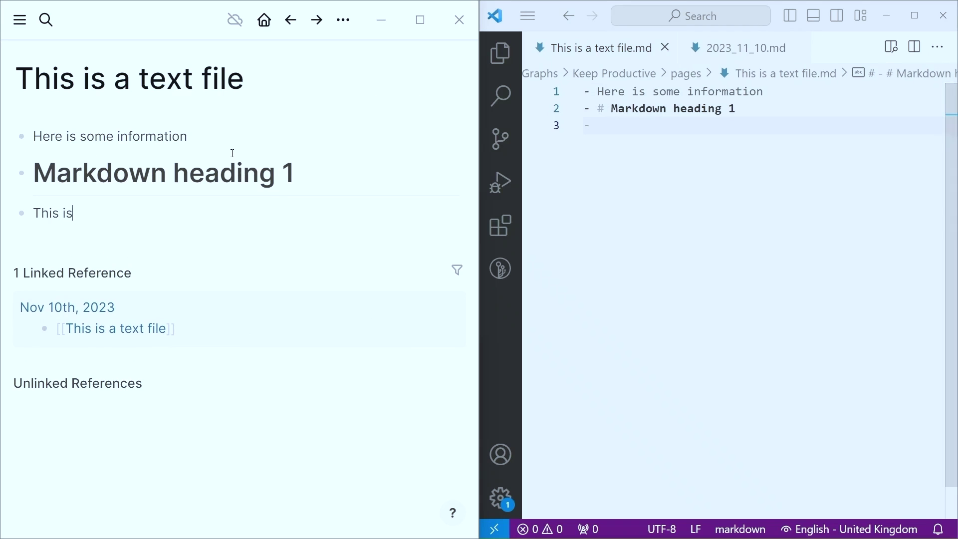
{"action": "type", "text": " bold"}
Step: Add a bold word and a highlighted word in new blocks, then return to the Nov 10th, 2023 journal
{"action": "key", "text": "ctrl+b"}
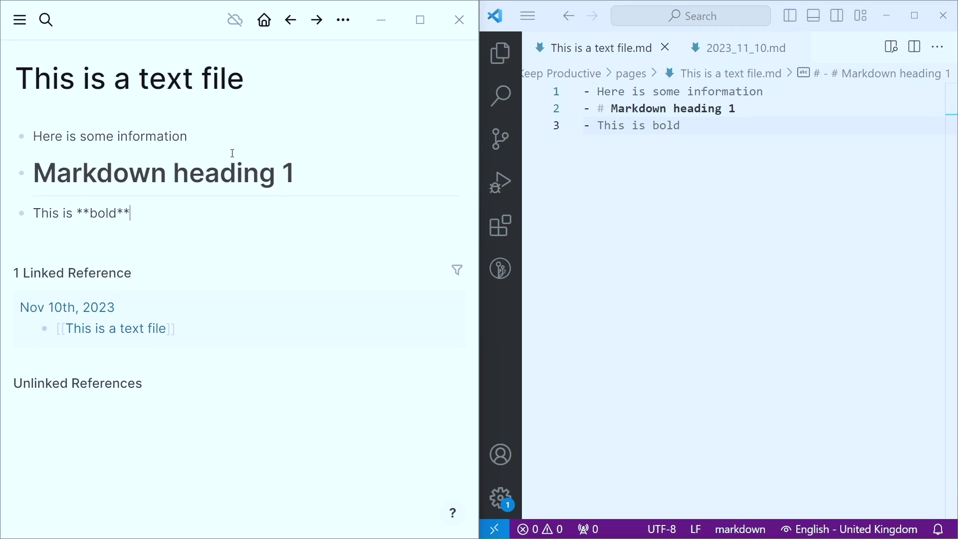
{"action": "key", "text": "Return"}
{"action": "type", "text": "This is a highlight"}
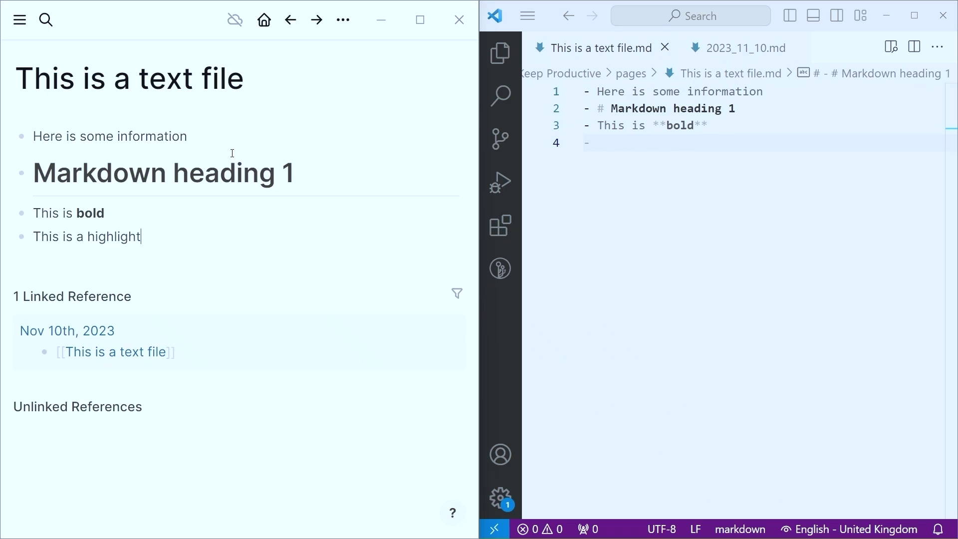
{"action": "key", "text": "ctrl+shift+h"}
{"action": "key", "text": "Escape"}
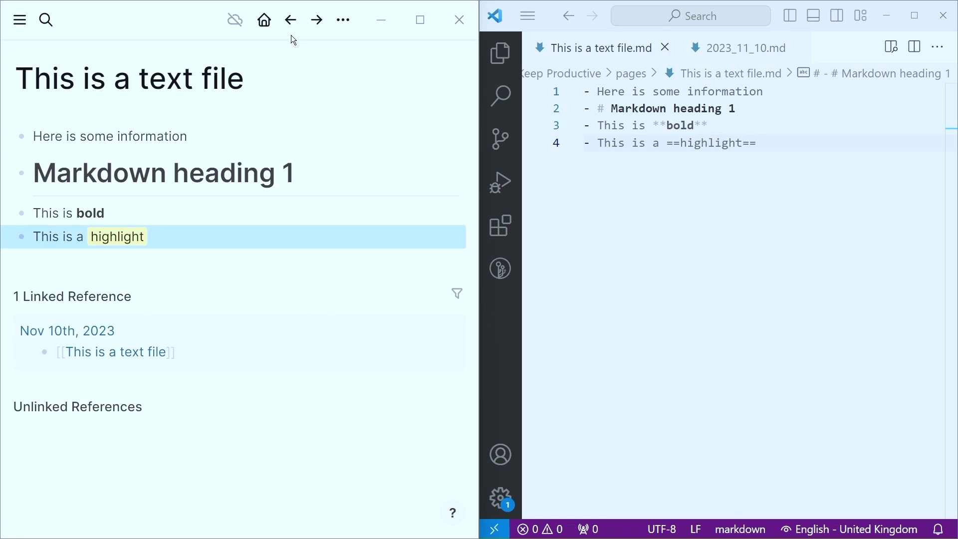
{"action": "left_click", "coordinate": [264, 20]}
{"action": "type", "text": "[["}
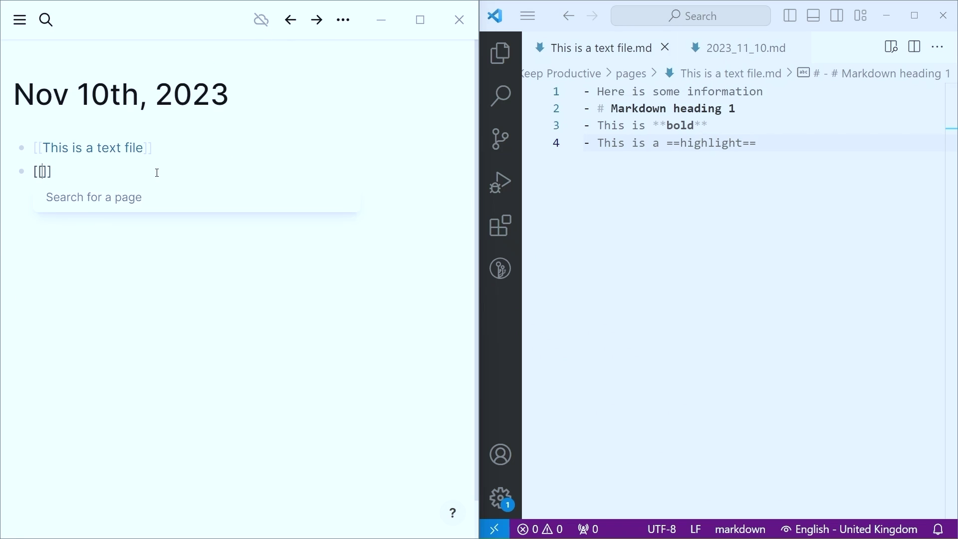
{"action": "type", "text": "This is another text"}
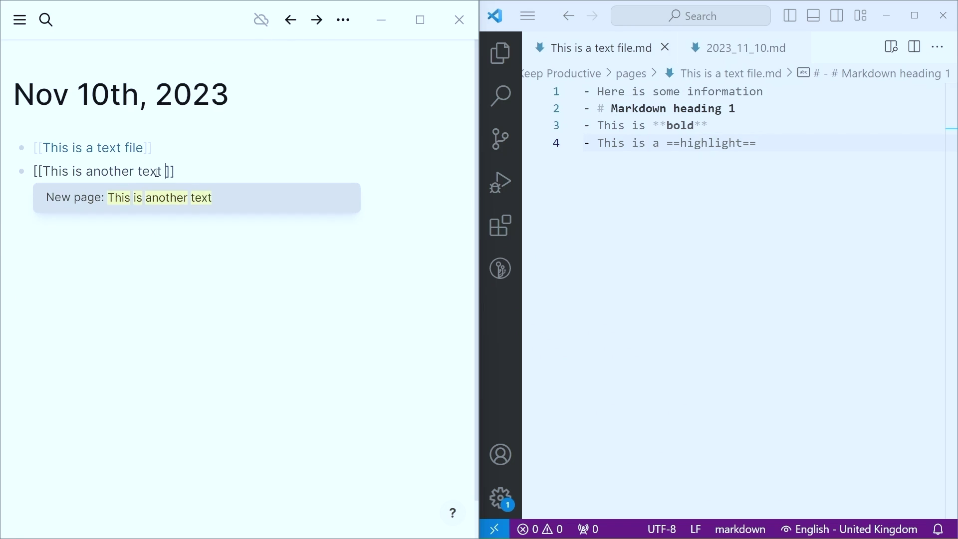
{"action": "type", "text": " file"}
Step: Create the linked page 'This is another text file' with Hello! and locate 'This is a text file.md' in the pages folder
{"action": "key", "text": "Escape"}
{"action": "left_click", "coordinate": [151, 173]}
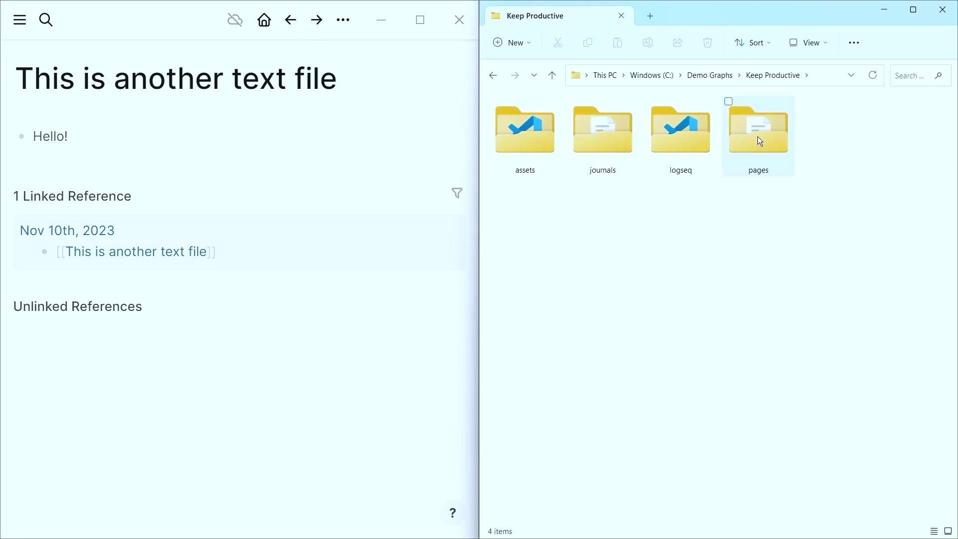
{"action": "double_click", "coordinate": [758, 136]}
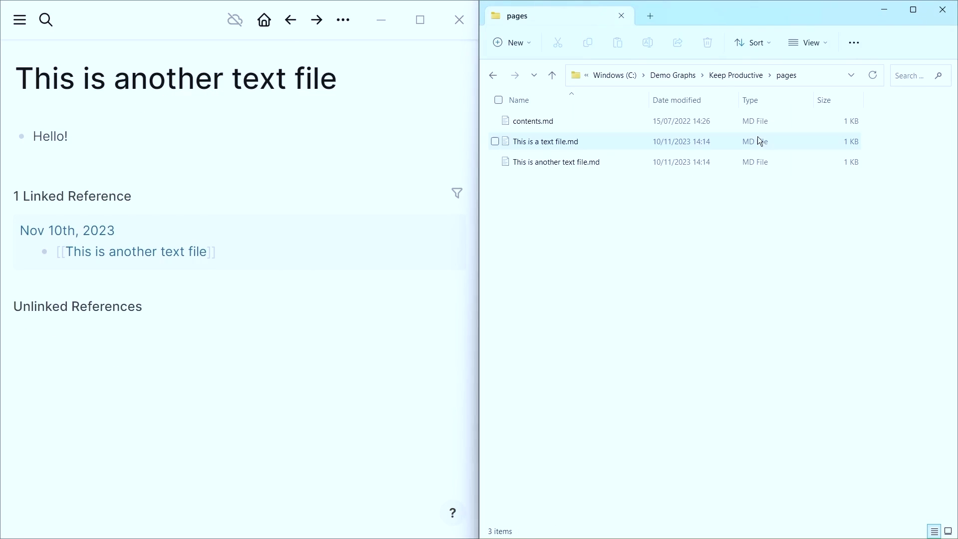
{"action": "left_click", "coordinate": [574, 145]}
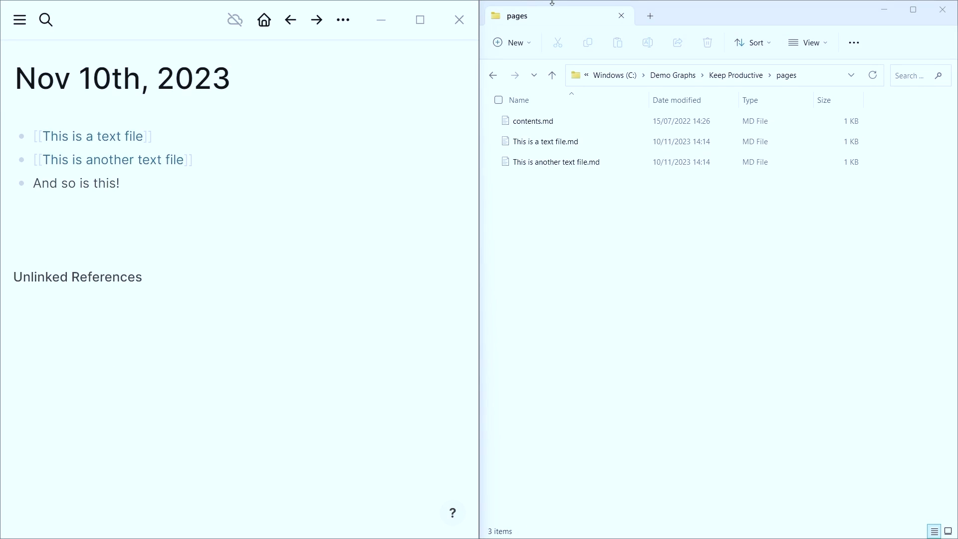
Step: Open journals/2023_11_10.md in the external editor and add lines about editing files in any editor
{"action": "left_click", "coordinate": [732, 77]}
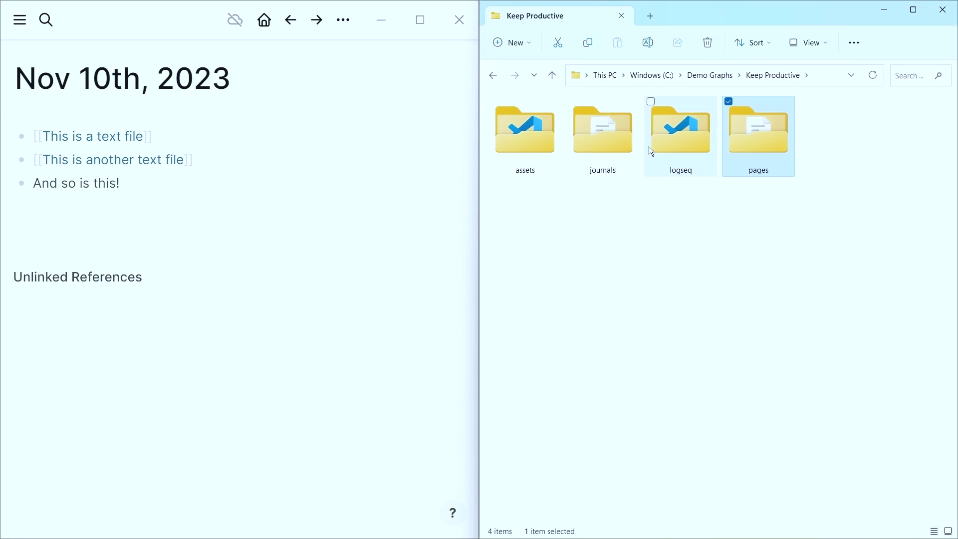
{"action": "double_click", "coordinate": [615, 146]}
{"action": "double_click", "coordinate": [550, 122]}
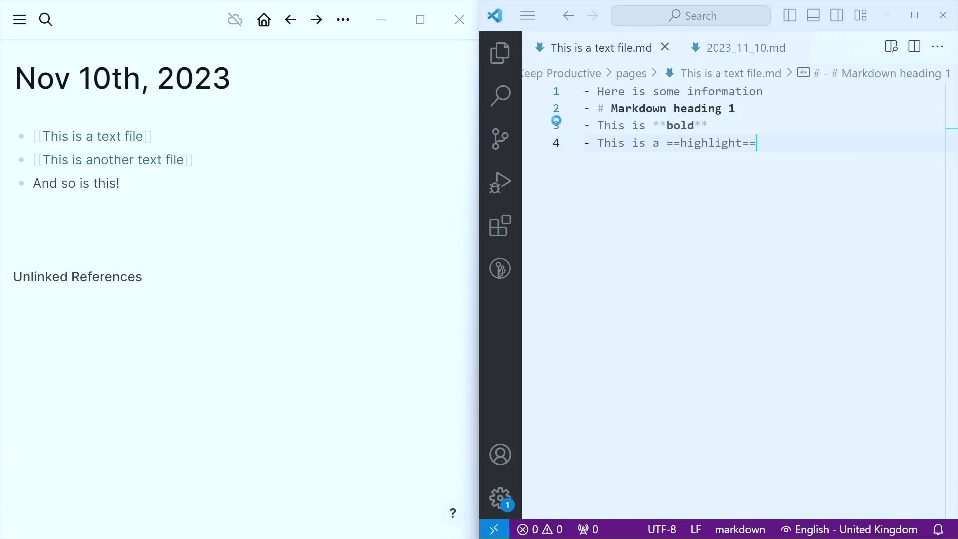
{"action": "key", "text": "Return"}
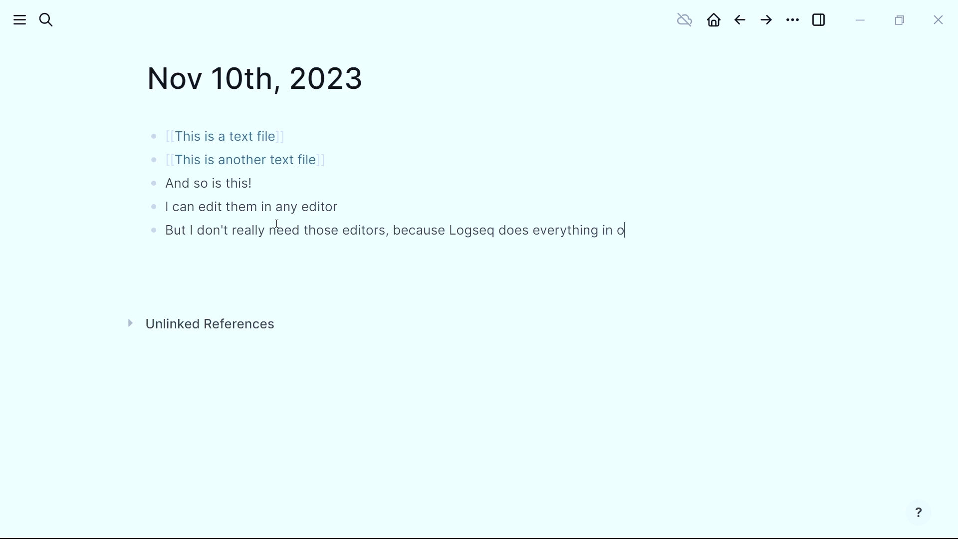
Step: Add nested outline bullets under the outlines line, toggling indentation with Tab and Shift+Tab
{"action": "key", "text": "Return"}
{"action": "key", "text": "Tab"}
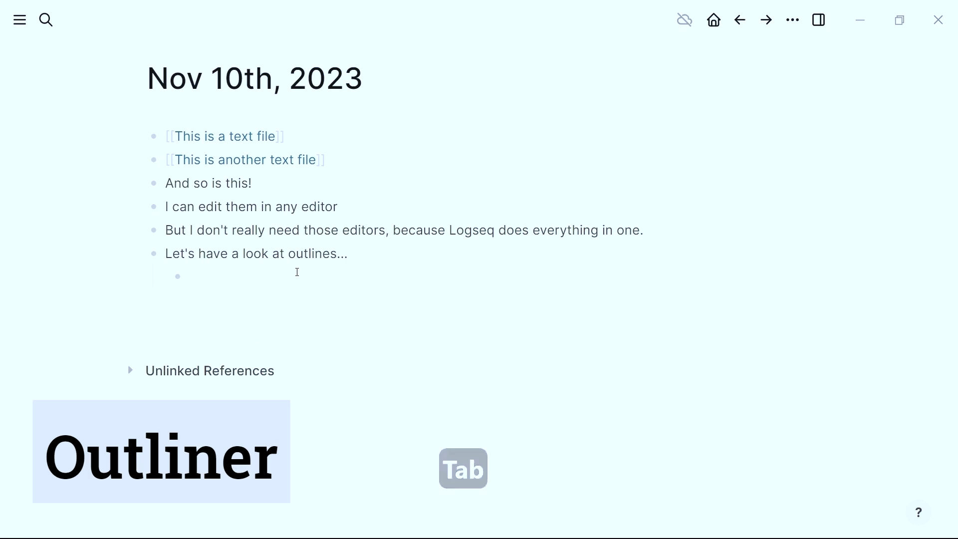
{"action": "type", "text": "Tab a"}
{"action": "type", "text": "llows me to indent"}
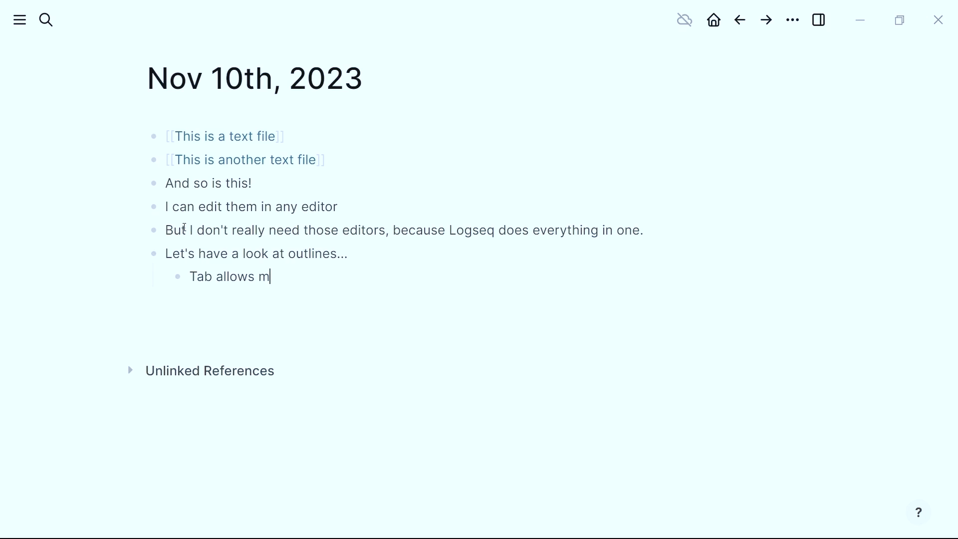
{"action": "key", "text": "Return"}
{"action": "type", "text": "Shift tab allows me to unindent"}
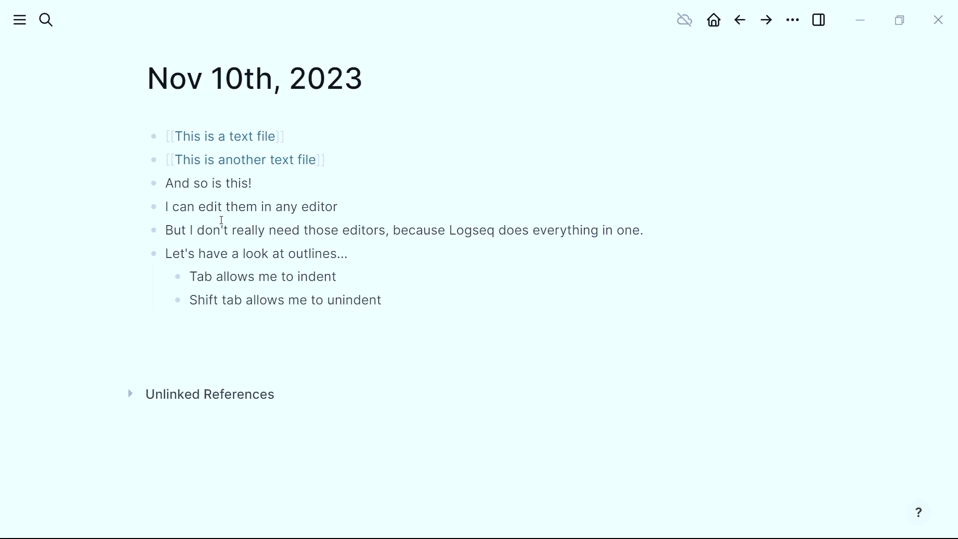
{"action": "key", "text": "shift+Tab"}
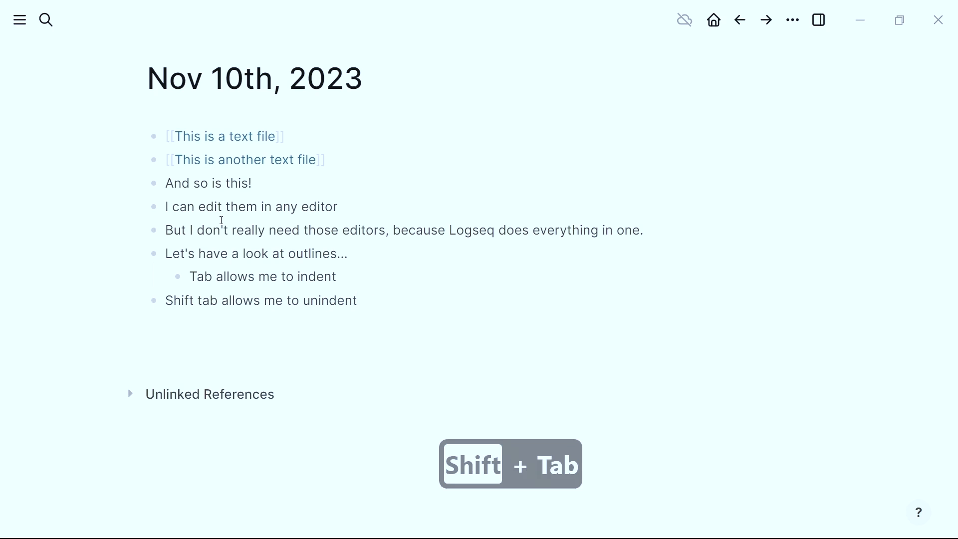
{"action": "key", "text": "Tab"}
{"action": "key", "text": "shift+Tab"}
{"action": "key", "text": "Tab"}
{"action": "type", "text": "(and so is this)"}
{"action": "key", "text": "Return"}
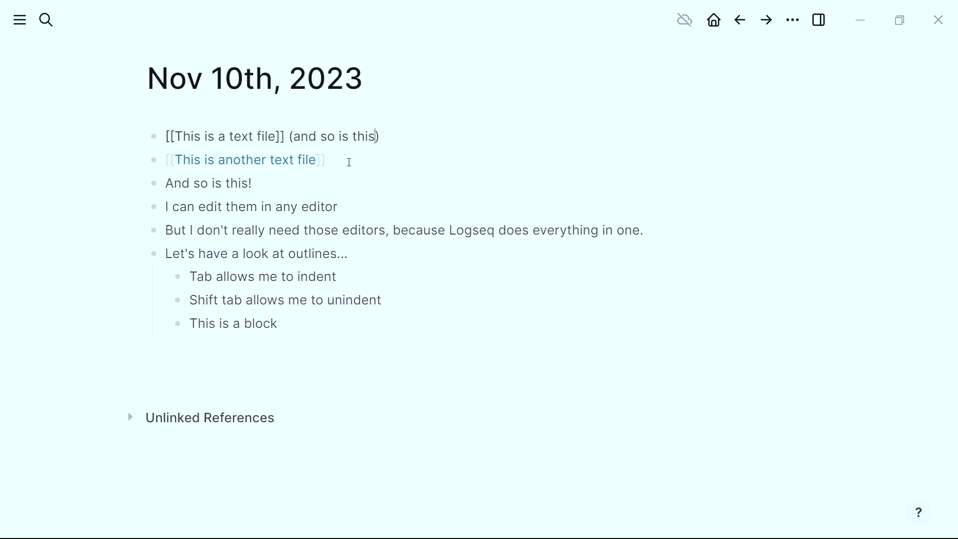
Step: Append a note to the 'This is another text file' block and nest the first five blocks under a new Introduction block
{"action": "left_click", "coordinate": [349, 161]}
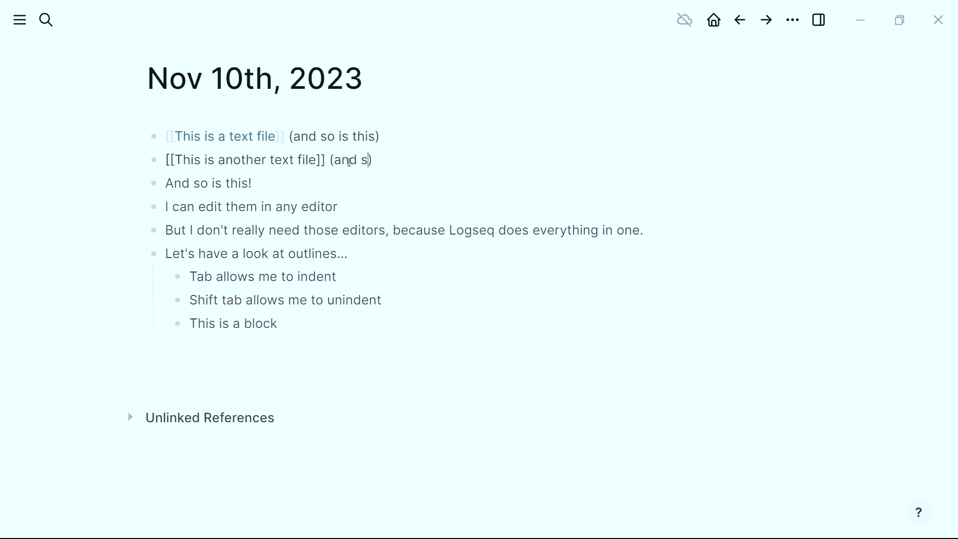
{"action": "type", "text": "this..."}
{"action": "key", "text": "Escape"}
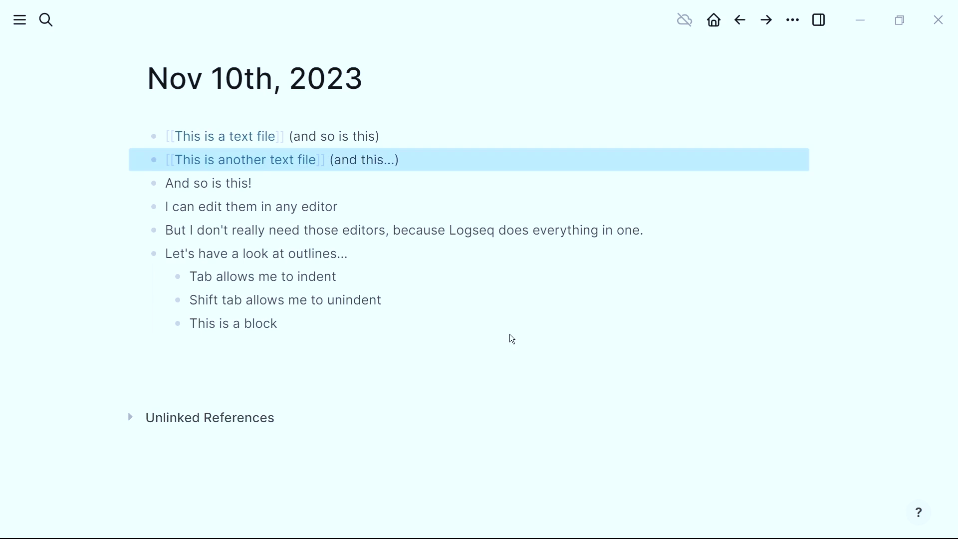
{"action": "left_click", "coordinate": [436, 120]}
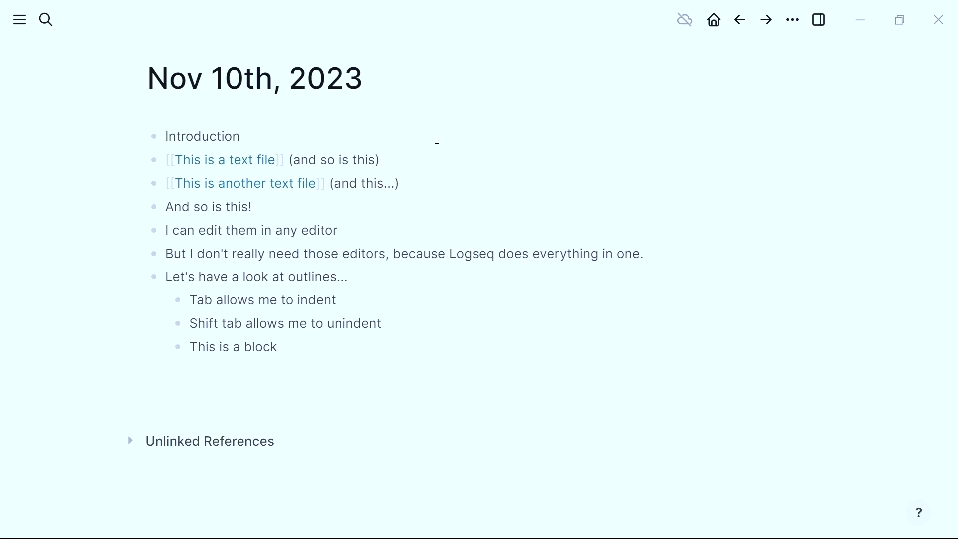
{"action": "key", "text": "shift+Down"}
{"action": "key", "text": "shift+Down"}
{"action": "key", "text": "shift+Down"}
{"action": "key", "text": "shift+Down"}
{"action": "key", "text": "shift+Down"}
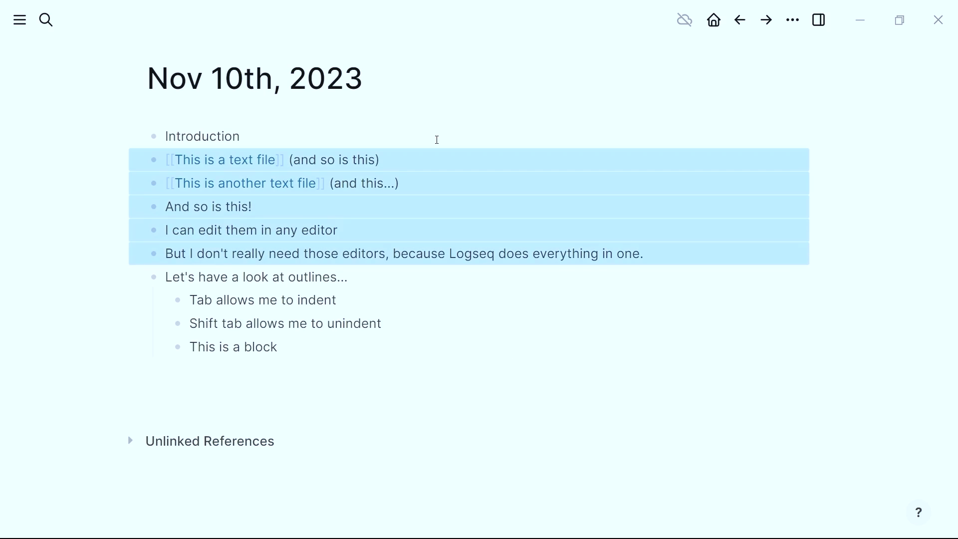
{"action": "key", "text": "Tab"}
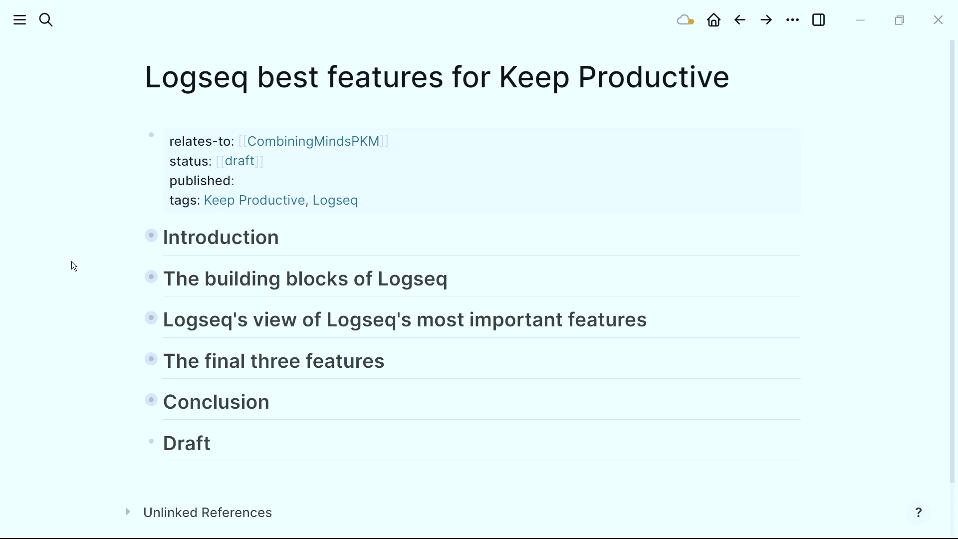
Step: Expand 'The building blocks of Logseq' section and focus the view on the Outliner heading
{"action": "left_click", "coordinate": [152, 279]}
{"action": "scroll", "coordinate": [227, 329], "scroll_direction": "down", "scroll_amount": 1}
{"action": "left_click", "coordinate": [226, 387]}
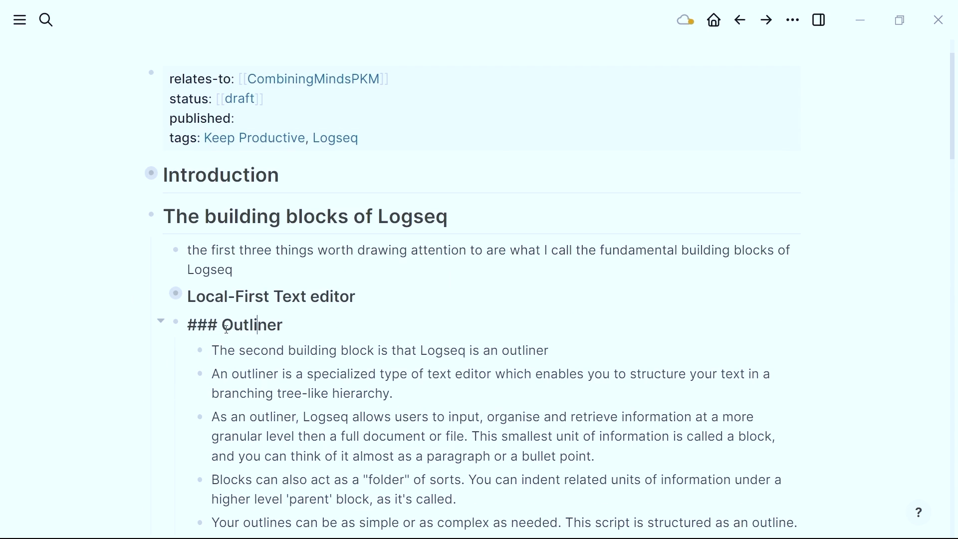
{"action": "left_click", "coordinate": [175, 324]}
{"action": "left_click", "coordinate": [235, 106]}
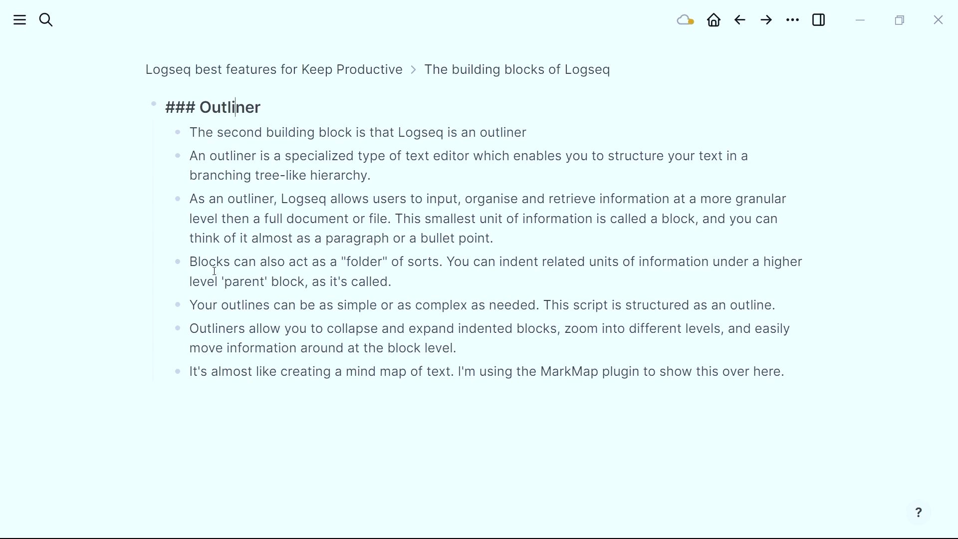
{"action": "key", "text": "Escape"}
Step: Move the collapse-and-expand bullet up one place, then expand the Introduction and building-blocks branches in the Markmap mind map
{"action": "key", "text": "alt+shift+Down"}
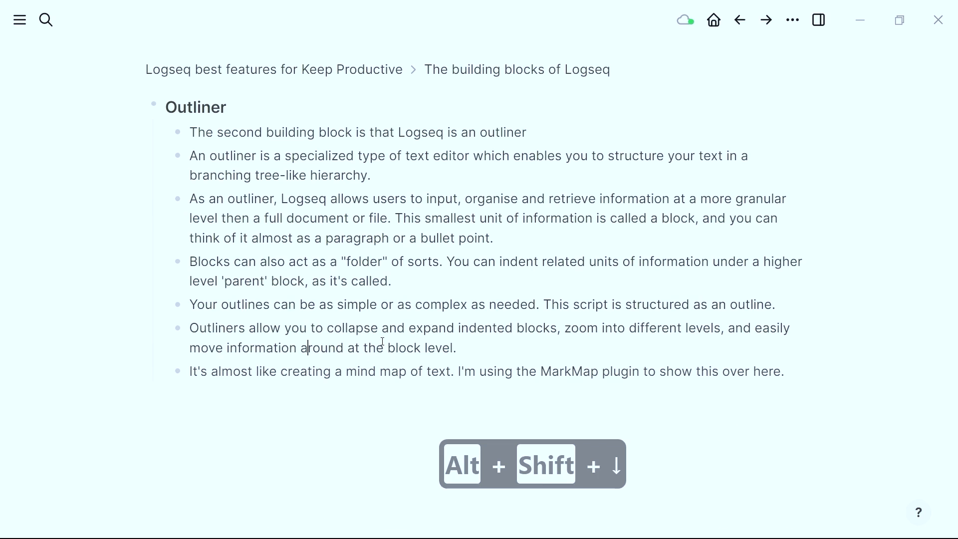
{"action": "key", "text": "alt+shift+Up"}
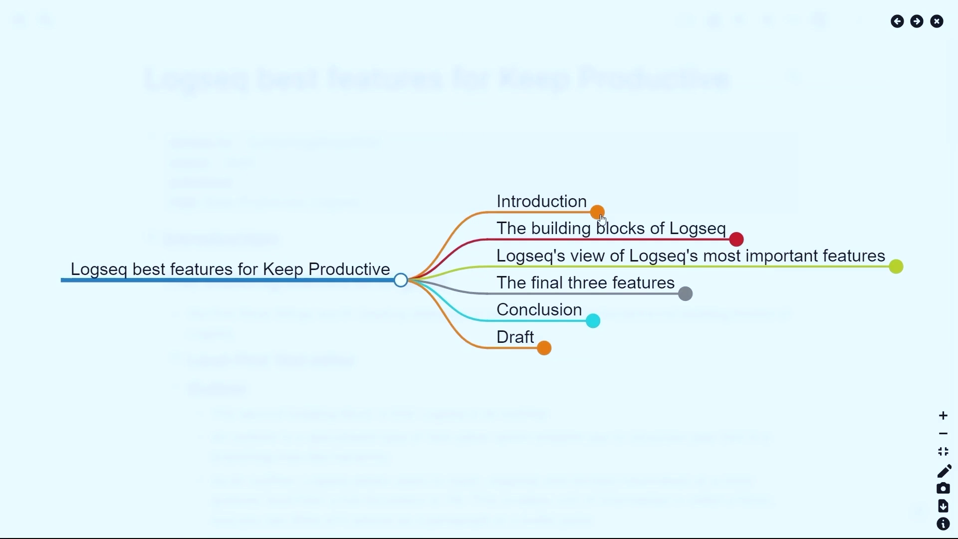
{"action": "left_click", "coordinate": [599, 214]}
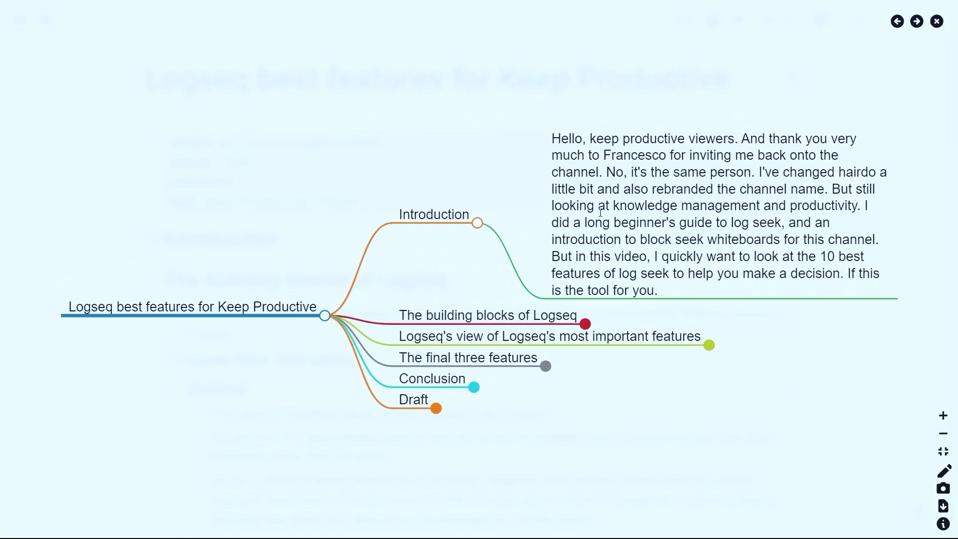
{"action": "left_click", "coordinate": [586, 325]}
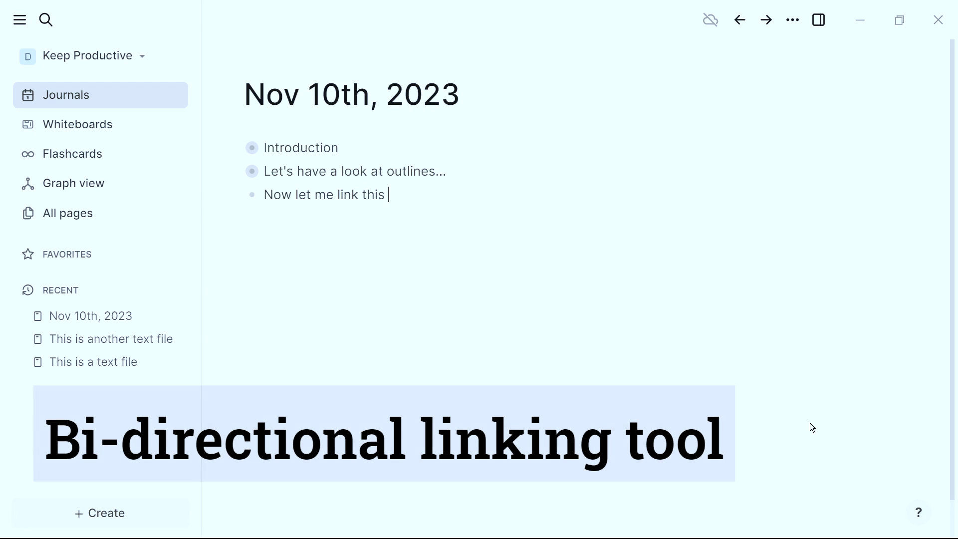
{"action": "type", "text": "to an "}
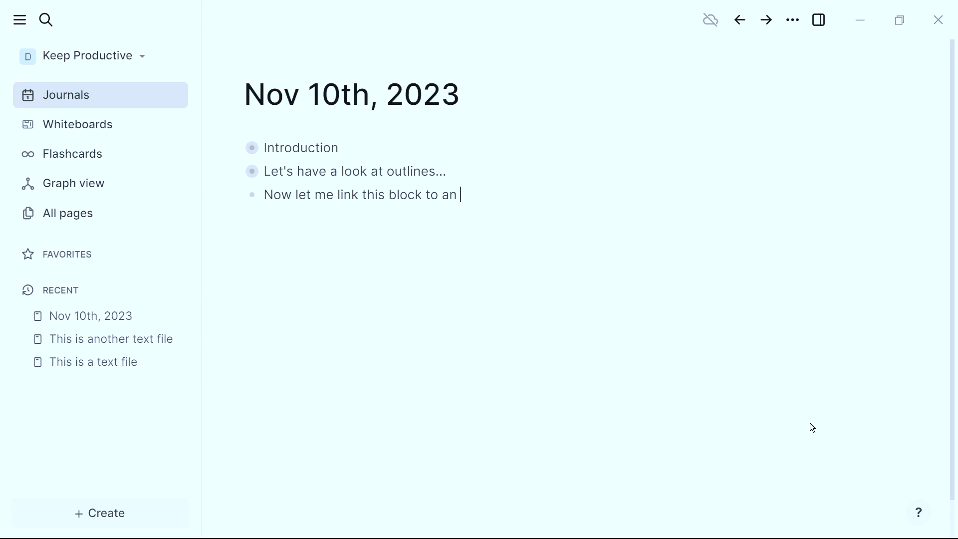
{"action": "type", "text": "[[object"}
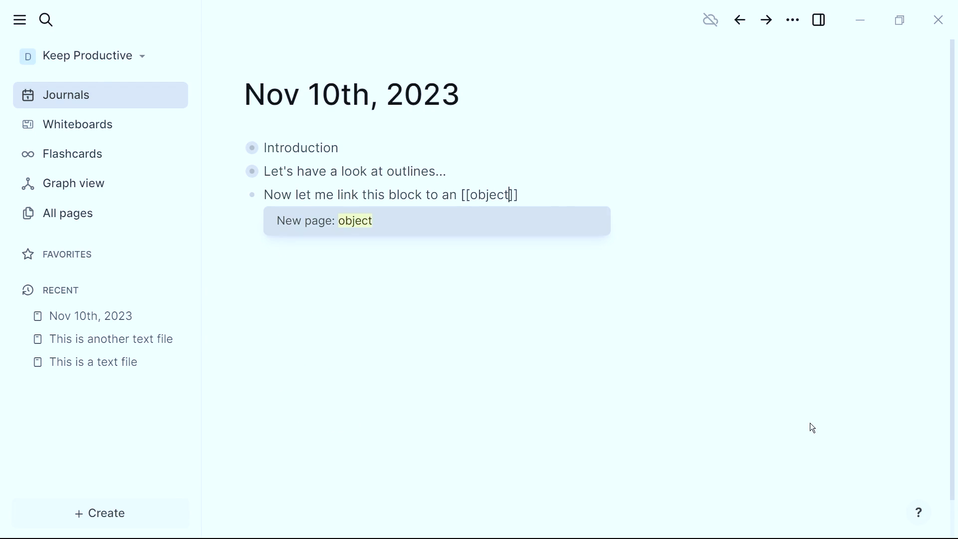
Step: Link one journal block with [[object]] and the next with the #object tag
{"action": "key", "text": "Return"}
{"action": "type", "text": "Or I can use a hashtag"}
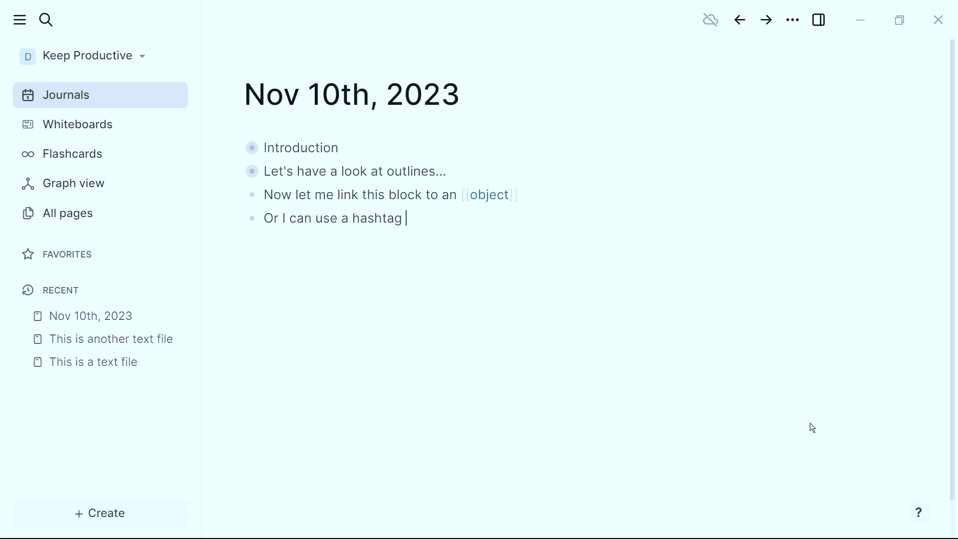
{"action": "type", "text": "#object"}
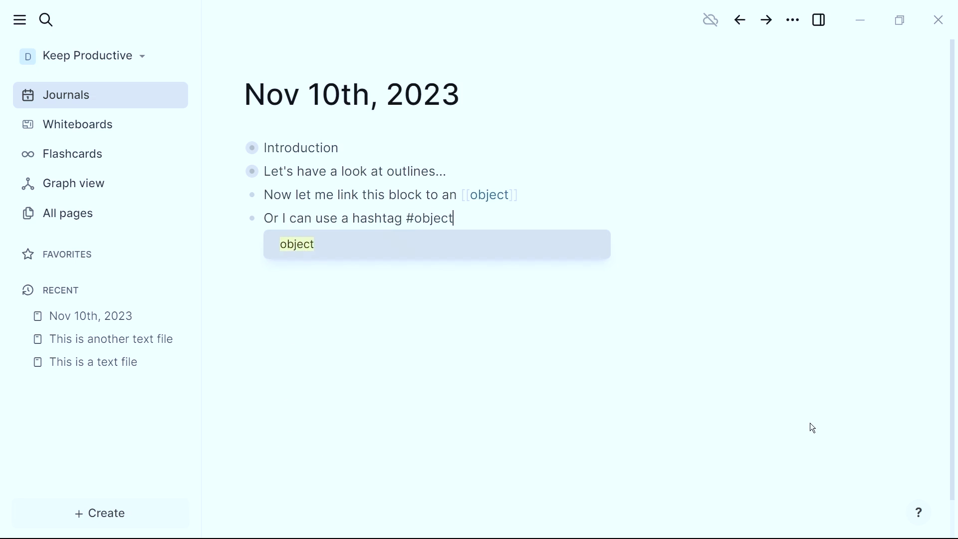
{"action": "key", "text": "Escape"}
{"action": "key", "text": "Escape"}
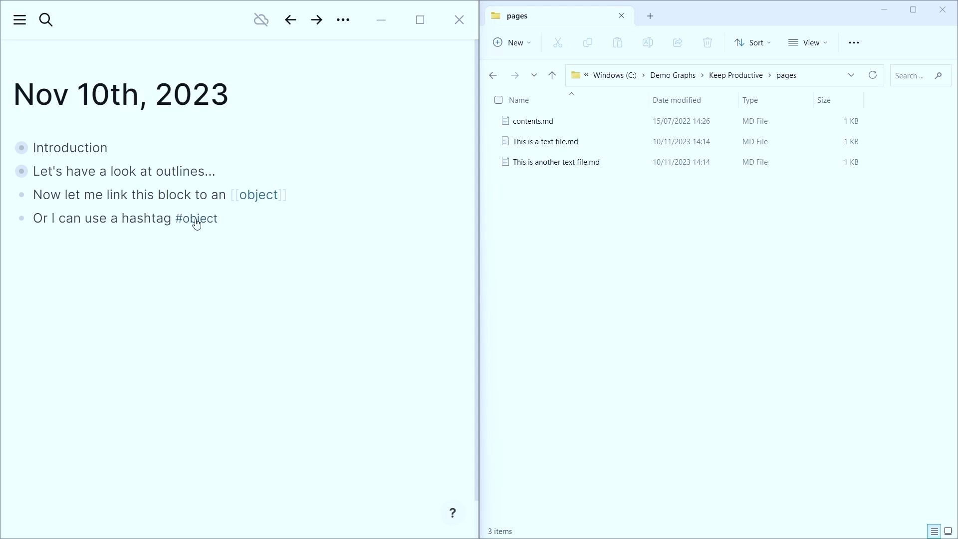
Step: Add a note on the object page, create 'A new page' via search with a [[object]] link, and open its reference
{"action": "left_click", "coordinate": [197, 219]}
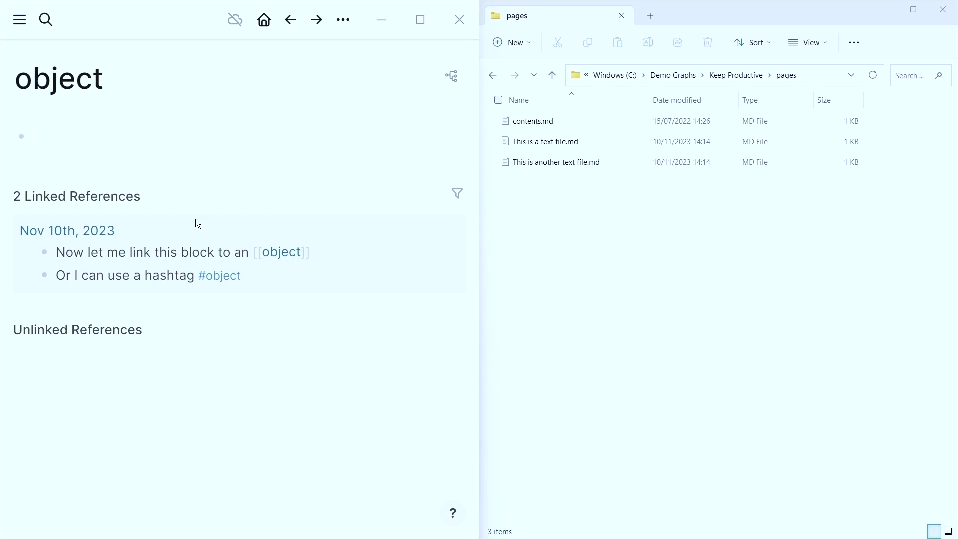
{"action": "type", "text": "Nowit creates a "}
{"action": "type", "text": "file"}
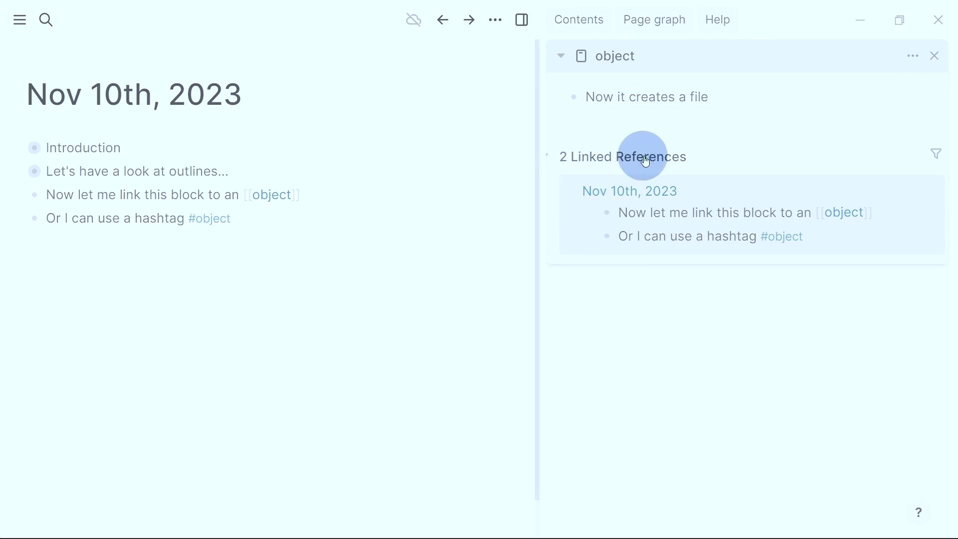
{"action": "mouse_move", "coordinate": [66, 231]}
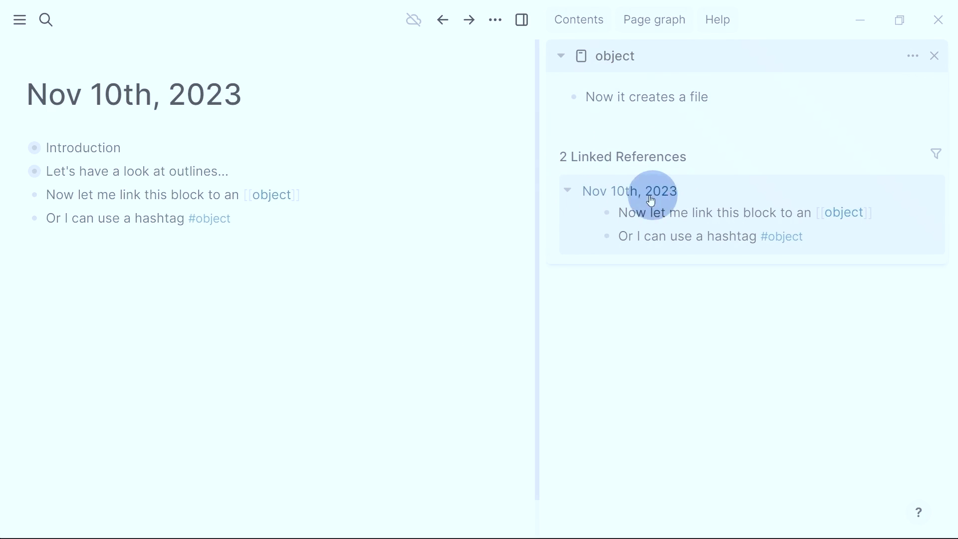
{"action": "key", "text": "ctrl+k"}
{"action": "type", "text": "A n"}
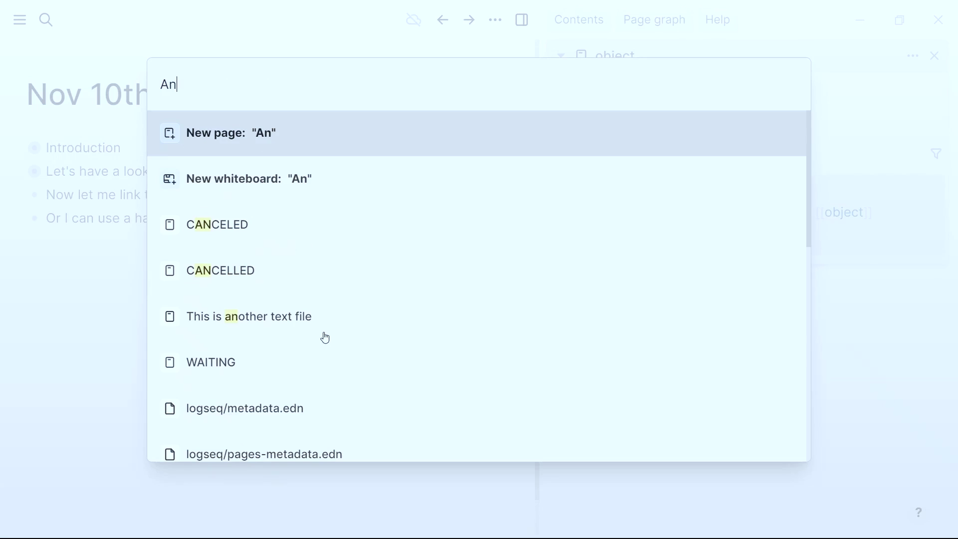
{"action": "type", "text": "ew page"}
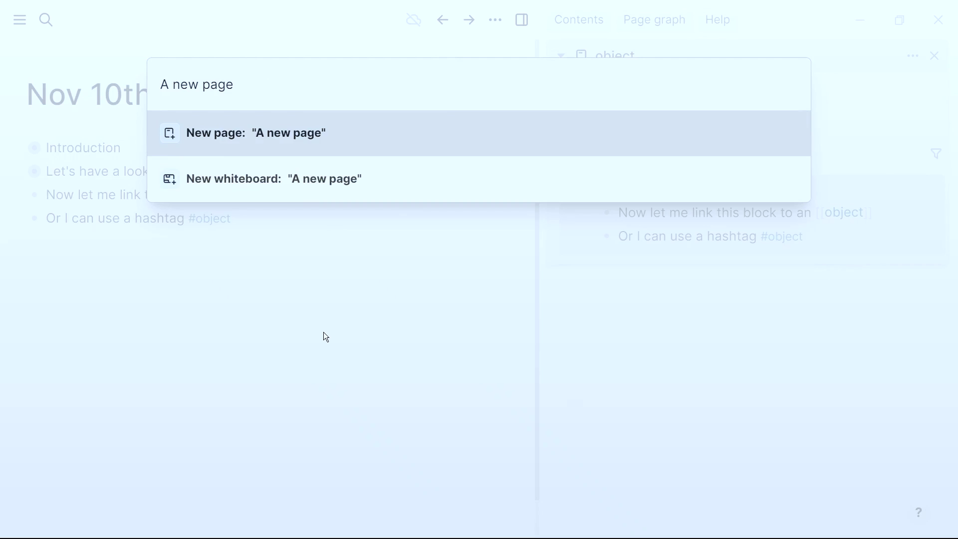
{"action": "key", "text": "Return"}
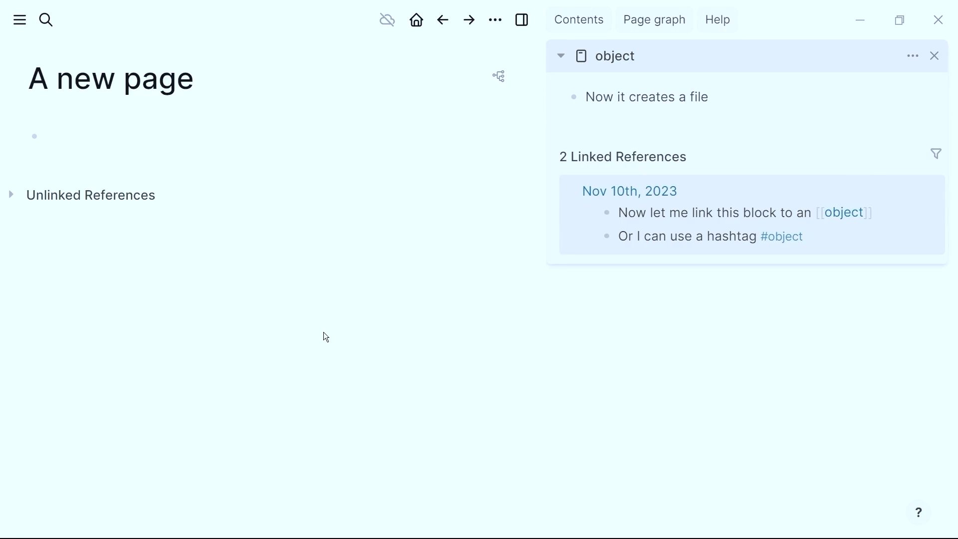
{"action": "type", "text": "Thisblock is "}
{"action": "type", "text": "also linked to"}
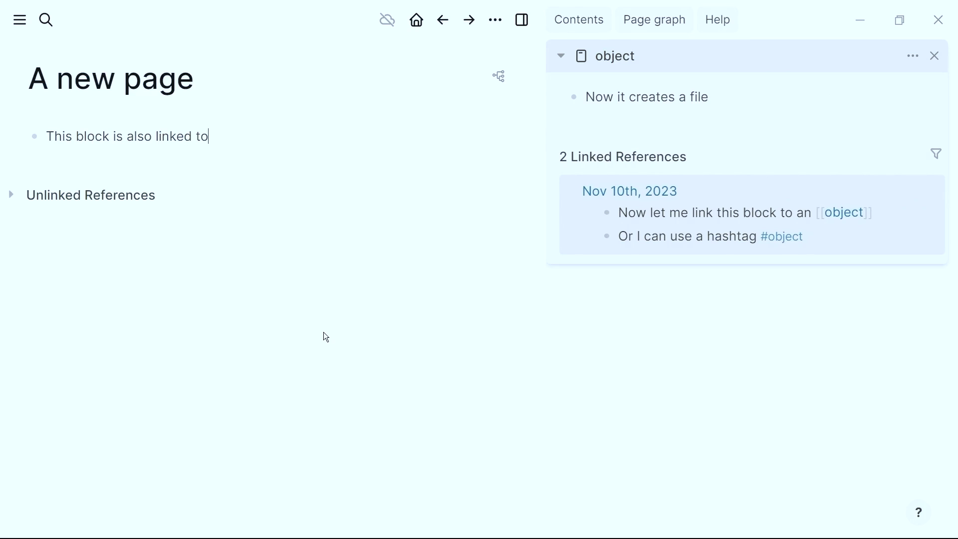
{"action": "type", "text": " [[o"}
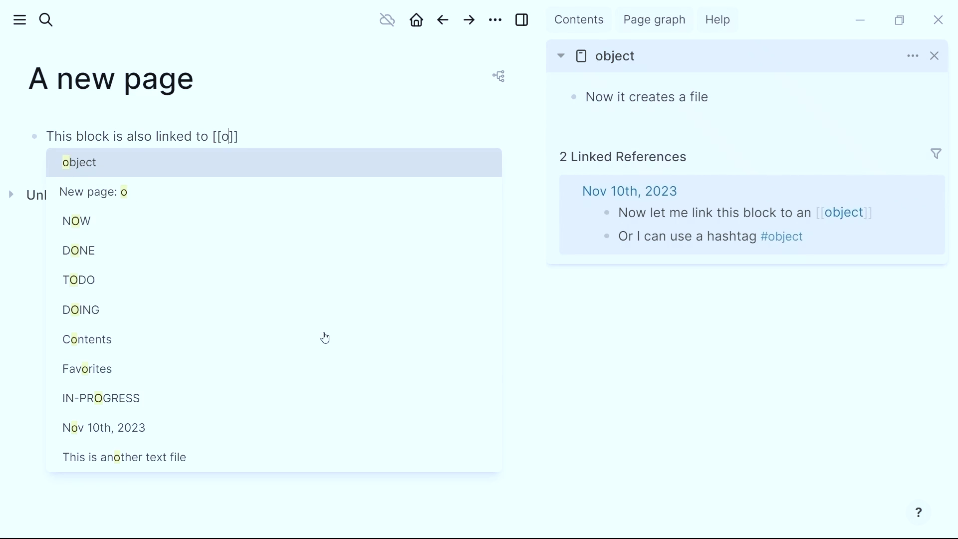
{"action": "type", "text": "bject"}
{"action": "key", "text": "Return"}
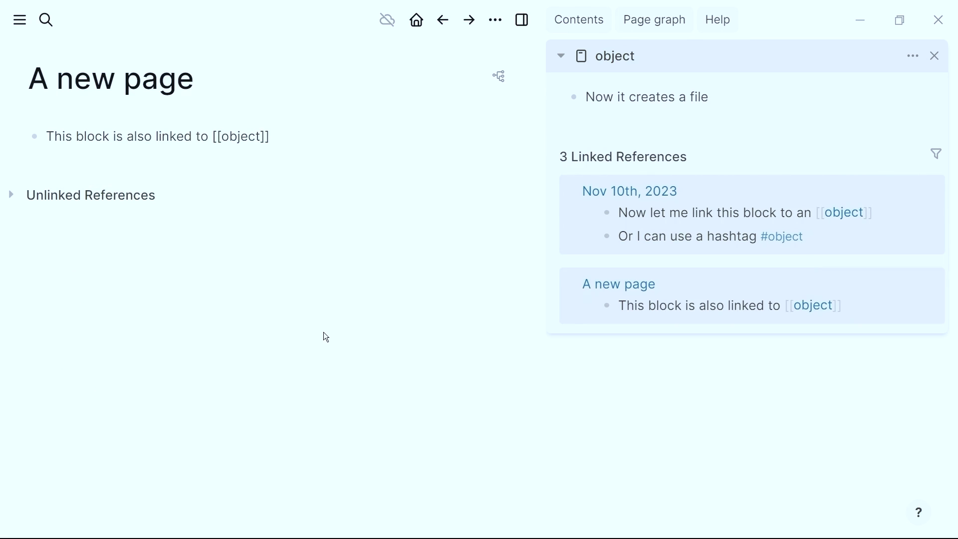
{"action": "left_click", "coordinate": [631, 292]}
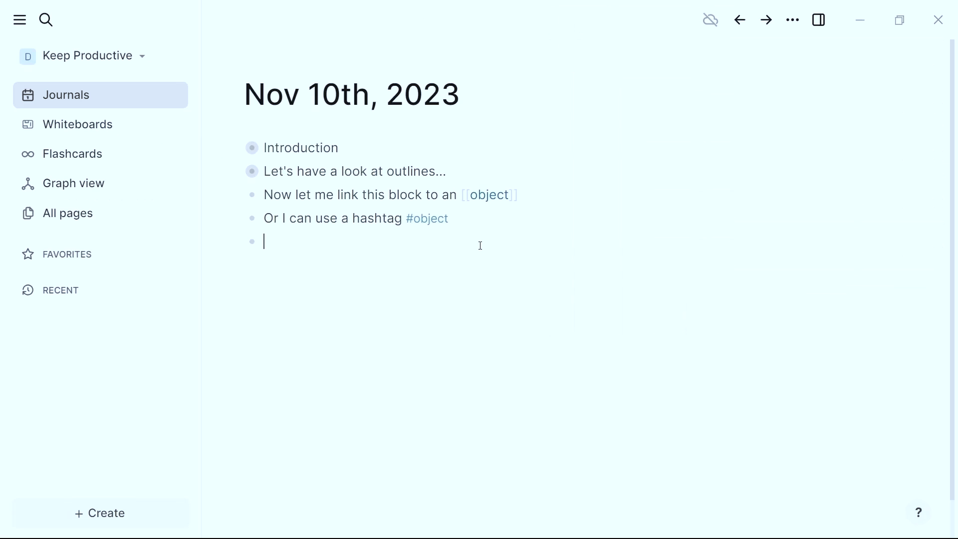
{"action": "type", "text": "So outlines ca"}
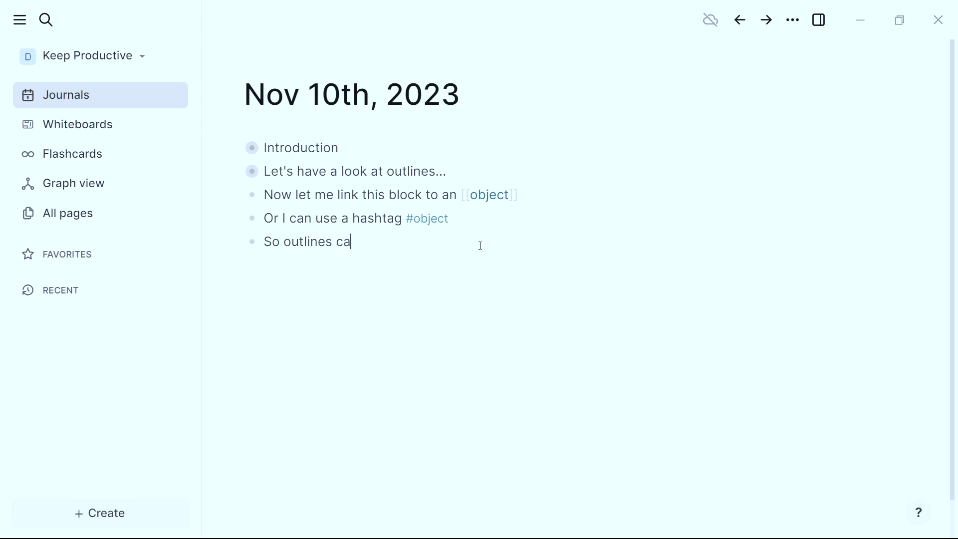
{"action": "type", "text": "n be used for [["}
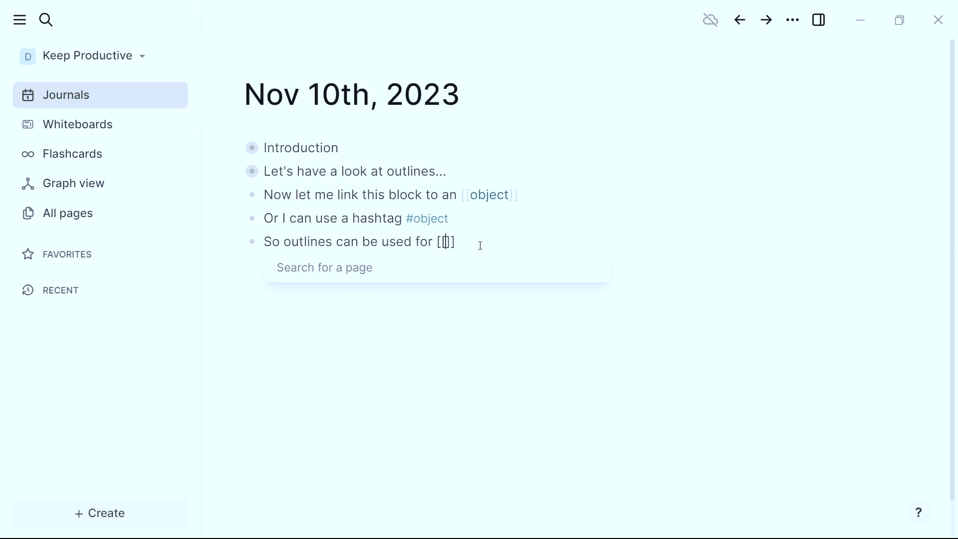
{"action": "type", "text": "organization"}
Step: Link two blocks to organization and add the child note 'it emerges from the bottom-up as my database grows', selecting bottom-up for linking
{"action": "key", "text": "Escape"}
{"action": "key", "text": "End"}
{"action": "key", "text": "Return"}
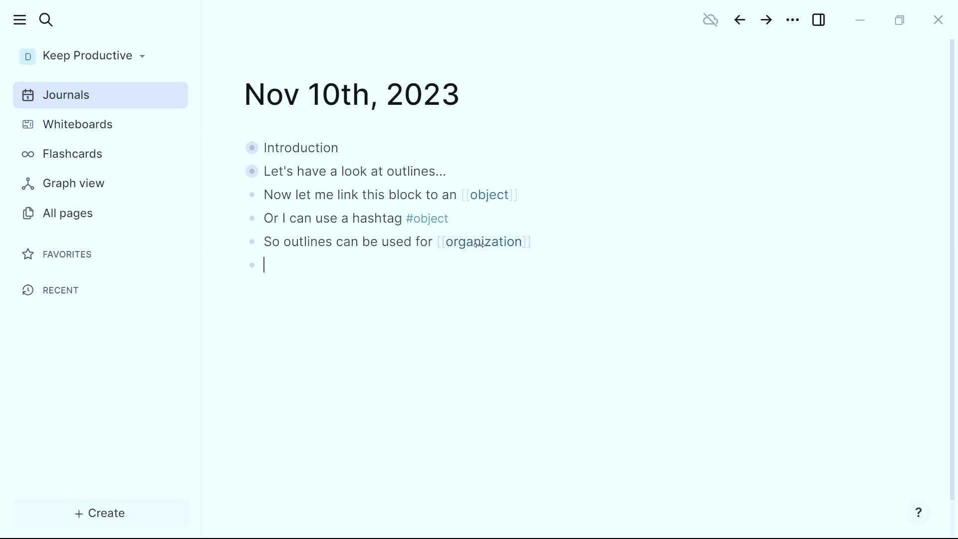
{"action": "type", "text": "But lin"}
{"action": "type", "text": "ks are also a"}
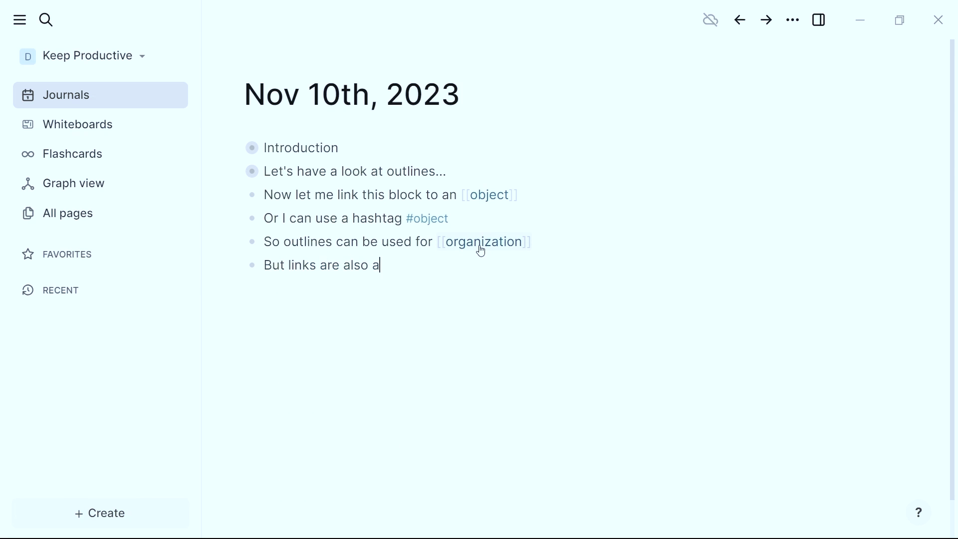
{"action": "type", "text": " way of buildi"}
{"action": "type", "text": "ng up "}
{"action": "type", "text": "[[org"}
{"action": "key", "text": "Return"}
{"action": "key", "text": "Return"}
{"action": "key", "text": "Tab"}
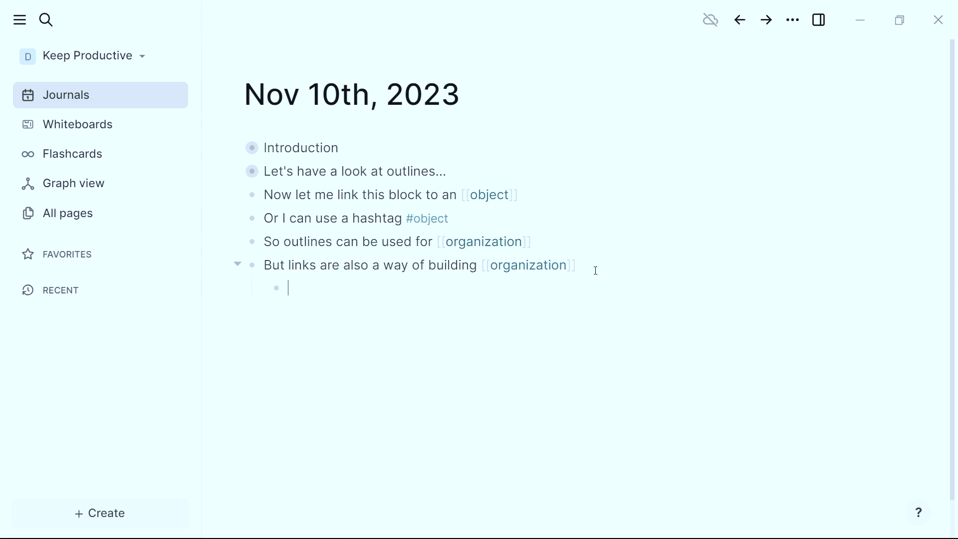
{"action": "type", "text": "And it emerges f"}
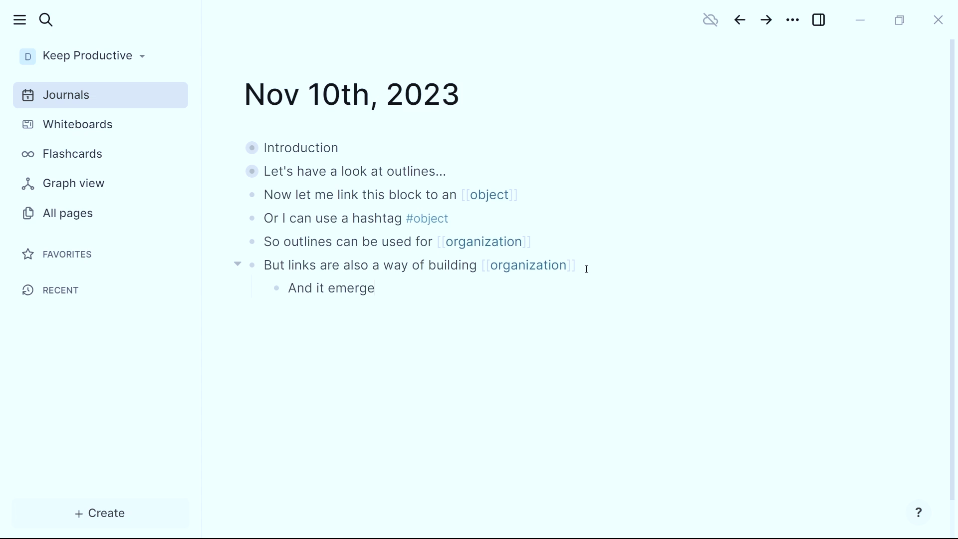
{"action": "type", "text": "rom the boot"}
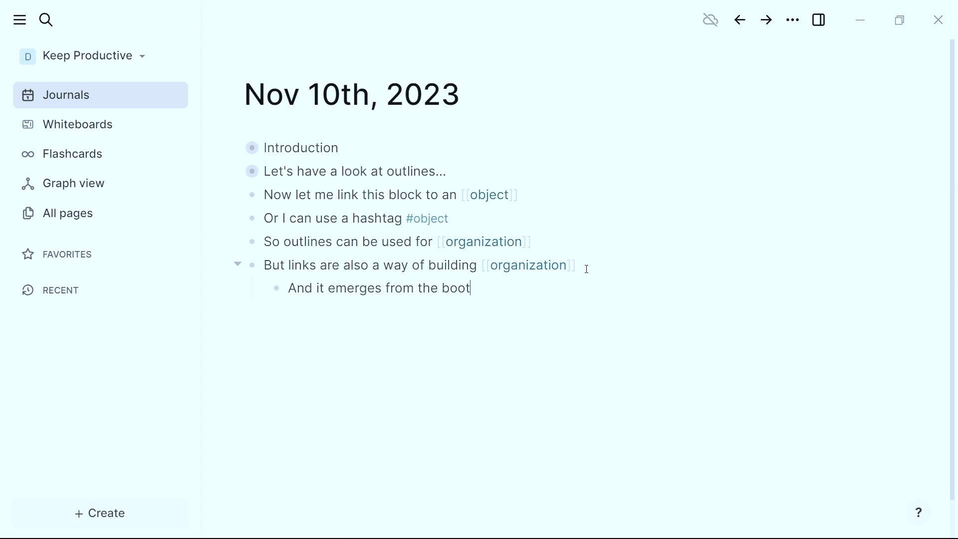
{"action": "key", "text": "BackSpace"}
{"action": "key", "text": "BackSpace"}
{"action": "type", "text": "ttom-up a"}
{"action": "type", "text": "s my data"}
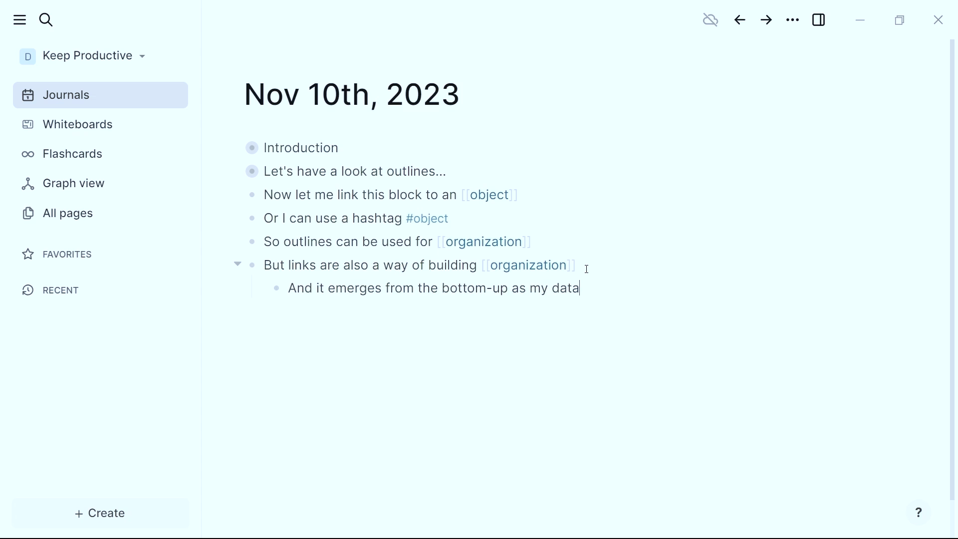
{"action": "type", "text": "base gro"}
{"action": "key", "text": "ctrl+shift+Right"}
{"action": "key", "text": "ctrl+shift+Right"}
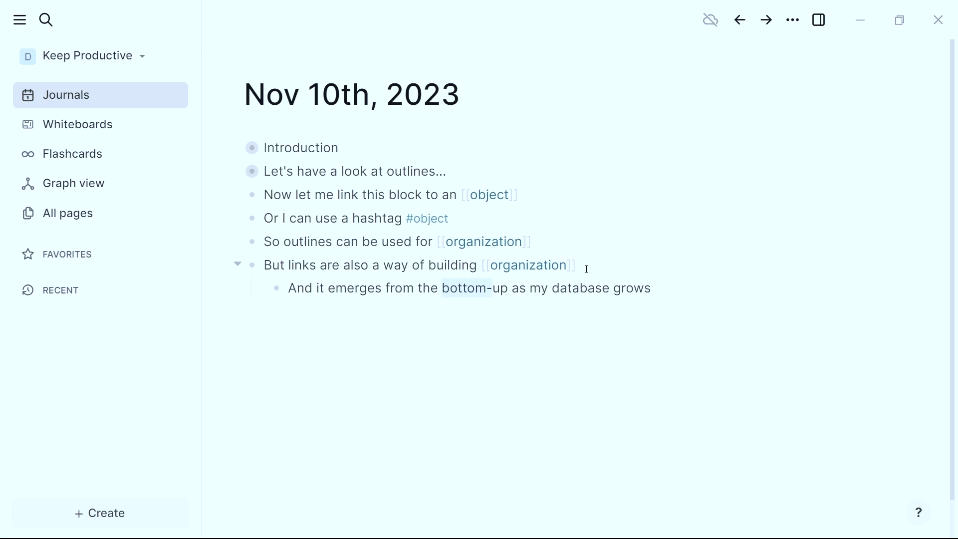
{"action": "type", "text": "[["}
Step: Turn bottom-up into a page link and filter organization's linked references to only those including bottom-up
{"action": "key", "text": "Escape"}
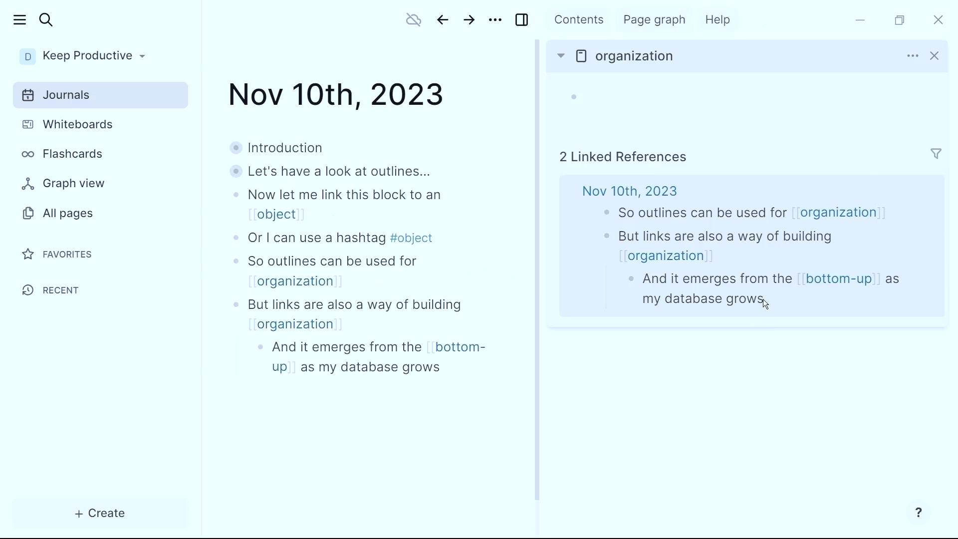
{"action": "left_click", "coordinate": [935, 155]}
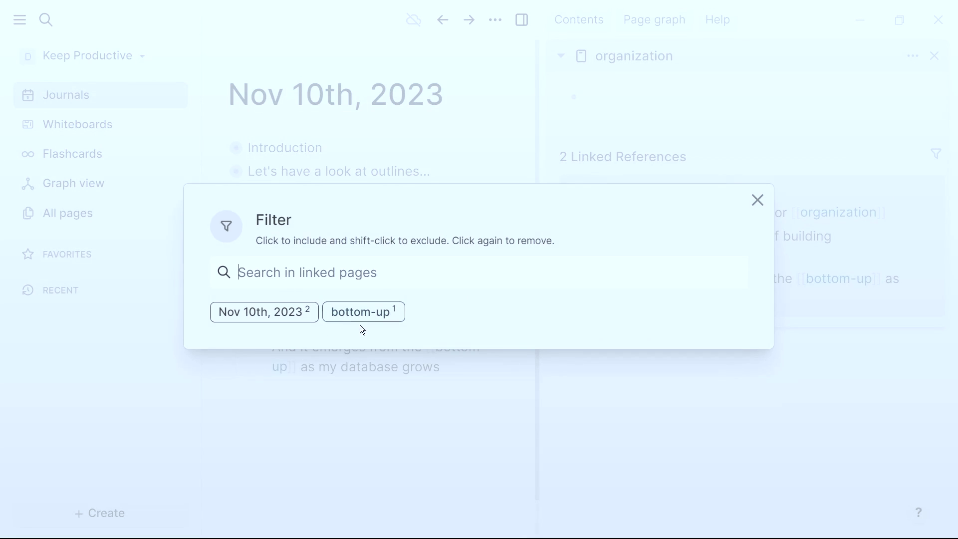
{"action": "left_click", "coordinate": [363, 311]}
{"action": "left_click", "coordinate": [633, 422]}
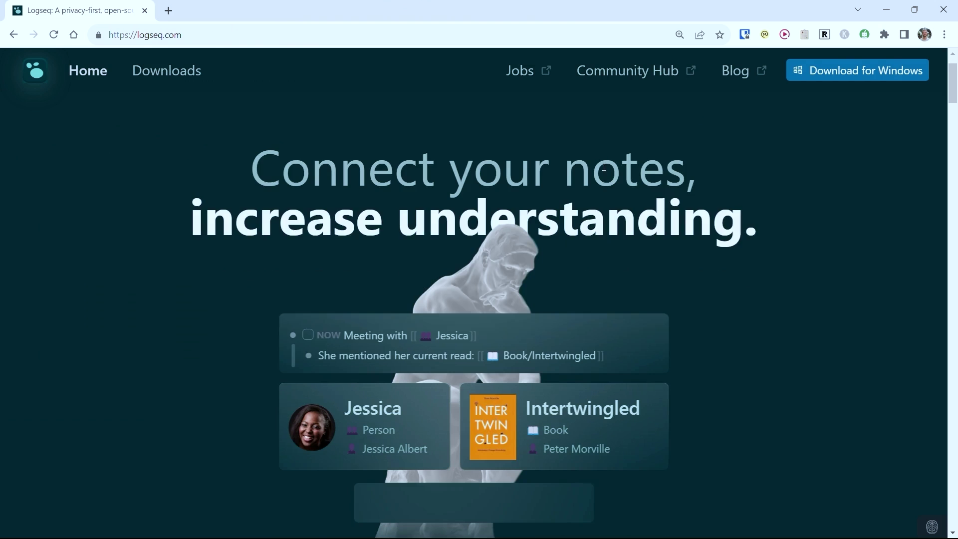
{"action": "scroll", "coordinate": [608, 184], "scroll_direction": "down", "scroll_amount": 2}
{"action": "scroll", "coordinate": [610, 194], "scroll_direction": "down", "scroll_amount": 5}
{"action": "scroll", "coordinate": [613, 214], "scroll_direction": "down", "scroll_amount": 5}
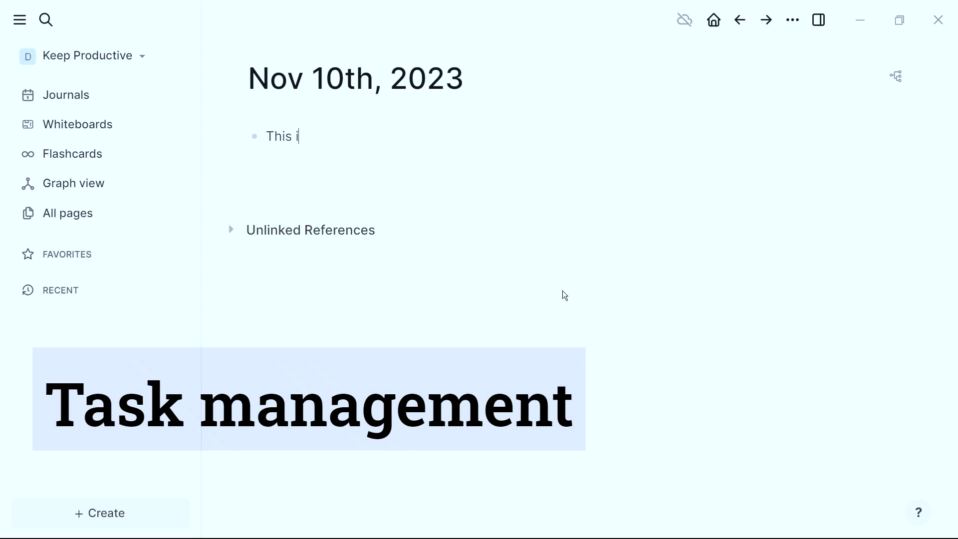
{"action": "type", "text": "s a simple t"}
{"action": "type", "text": "ask"}
Step: Mark 'This is a simple task' as TODO and 'Another thing to do' as DOING with Ctrl+Enter
{"action": "key", "text": "ctrl+Return"}
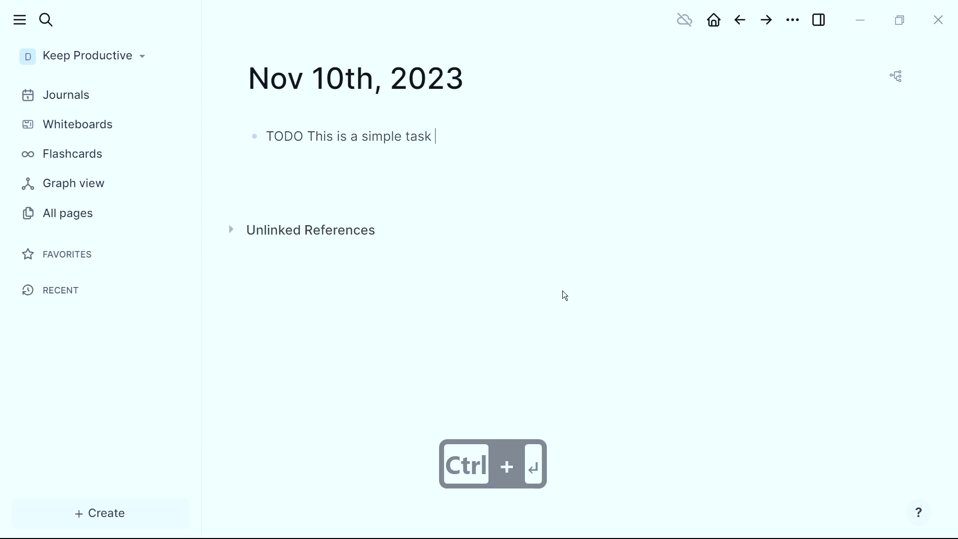
{"action": "key", "text": "Return"}
{"action": "type", "text": "Anot"}
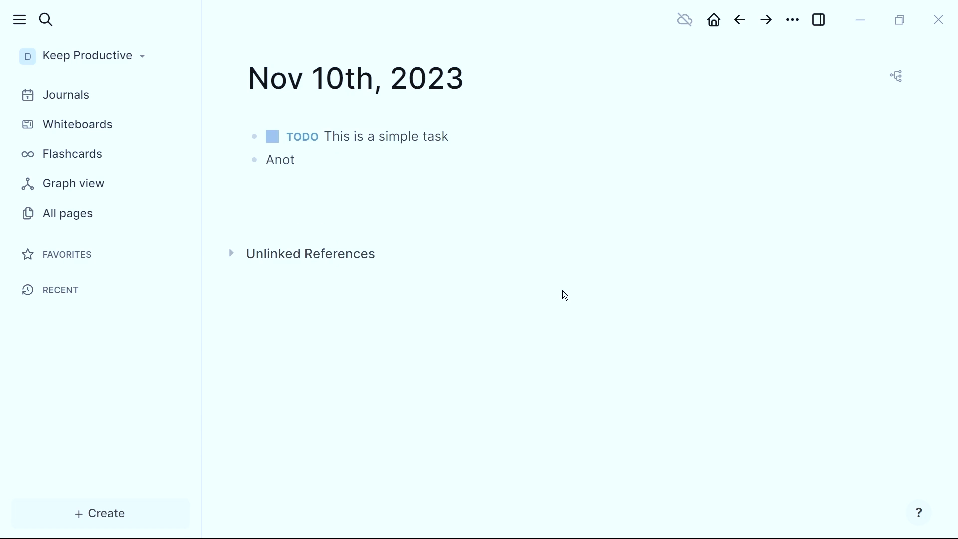
{"action": "type", "text": "her thing to do"}
{"action": "key", "text": "ctrl+Return"}
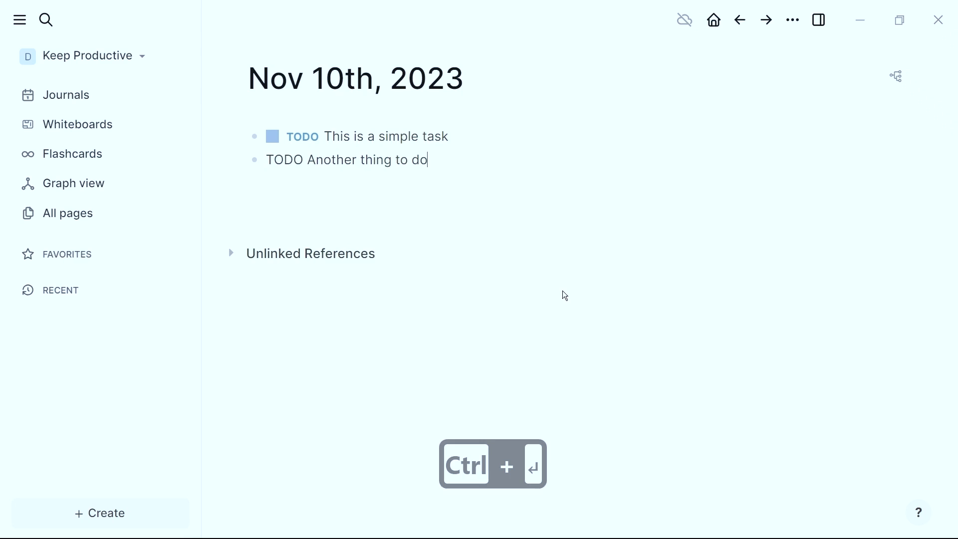
{"action": "key", "text": "ctrl+Return"}
{"action": "key", "text": "Escape"}
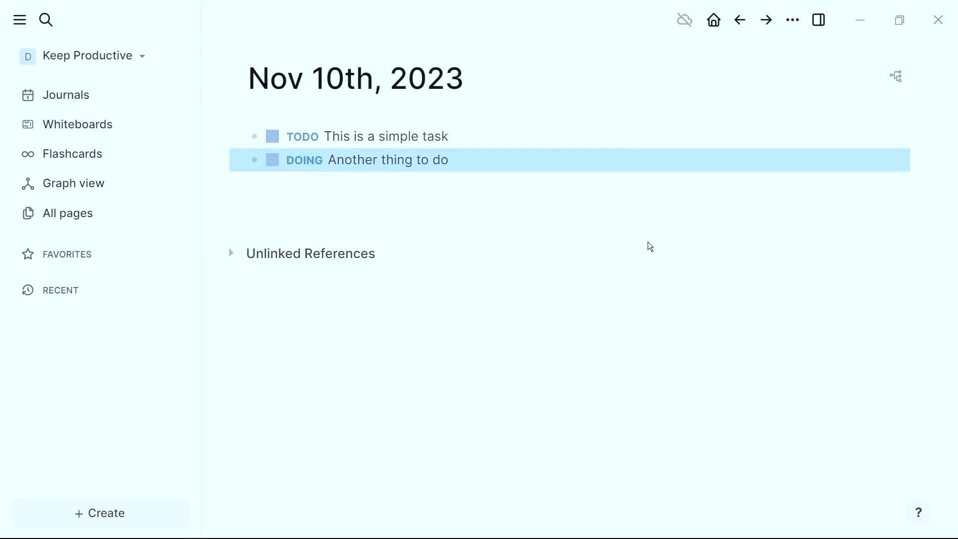
{"action": "left_click", "coordinate": [649, 246]}
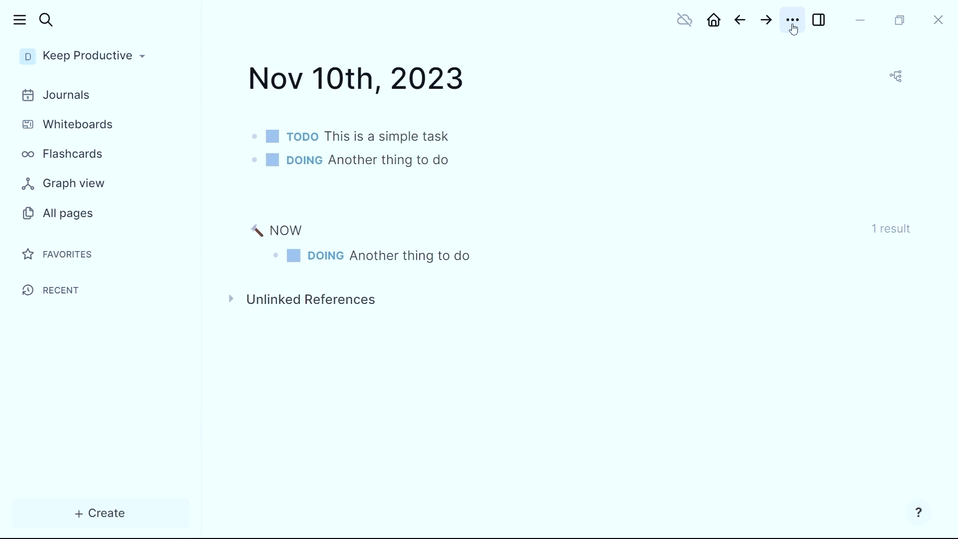
Step: Check Settings > Editor > Preferred workflow and keep the TODO/DOING workflow
{"action": "left_click", "coordinate": [794, 20]}
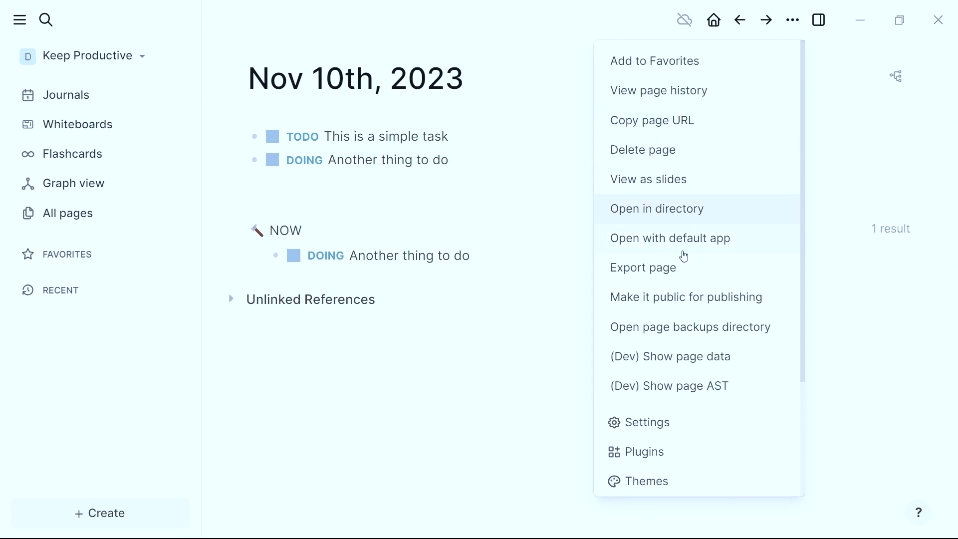
{"action": "left_click", "coordinate": [648, 422]}
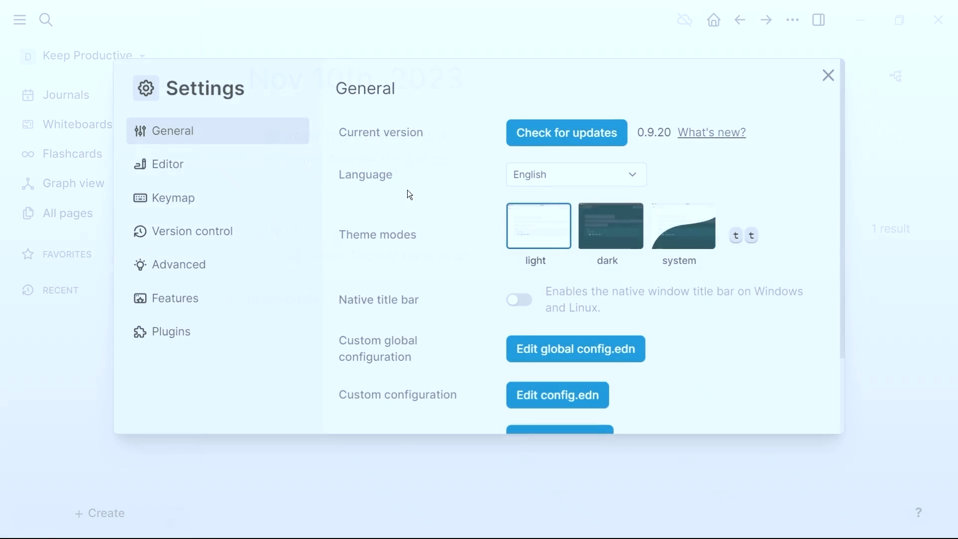
{"action": "left_click", "coordinate": [252, 163]}
{"action": "left_click", "coordinate": [599, 204]}
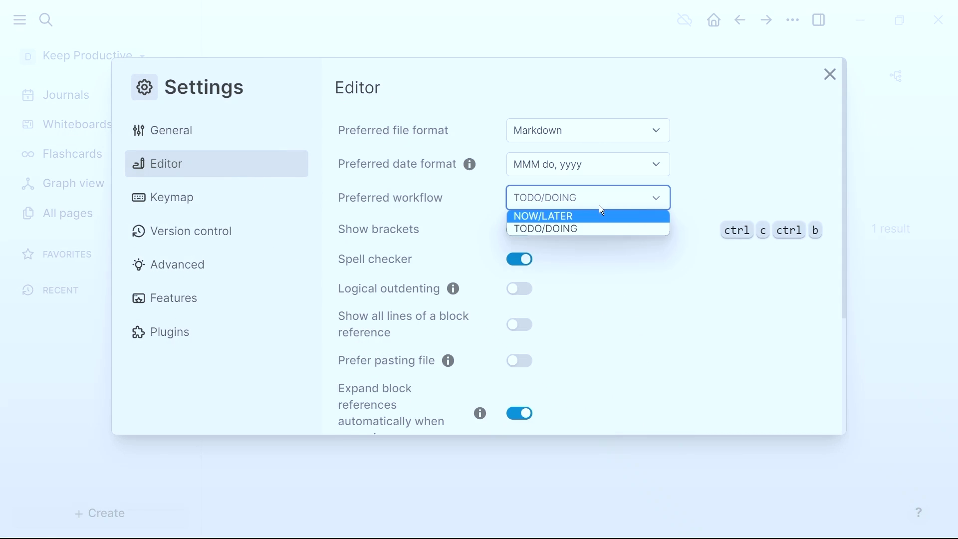
{"action": "left_click", "coordinate": [597, 216]}
{"action": "key", "text": "Escape"}
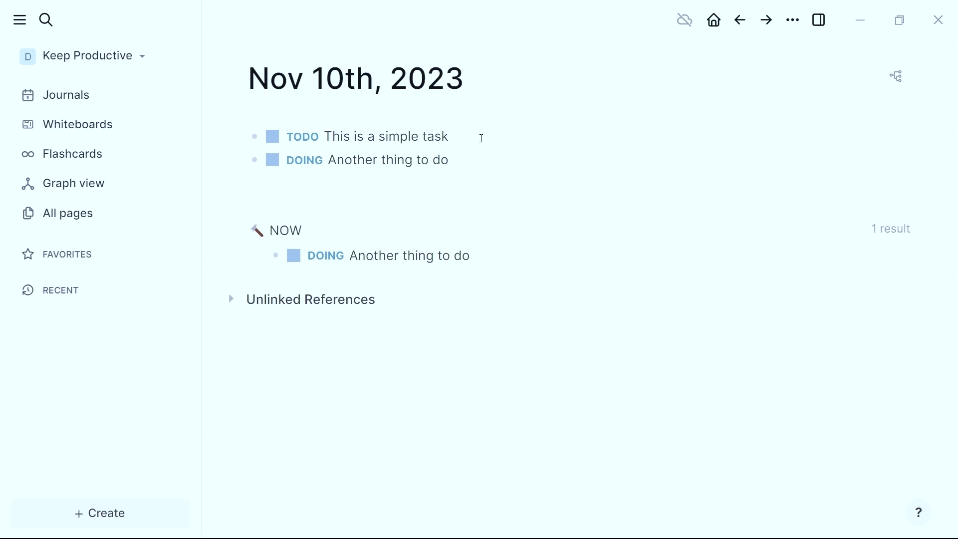
Step: Schedule the first TODO task for the 8th via the date picker
{"action": "left_click", "coordinate": [482, 137]}
{"action": "type", "text": "/sch"}
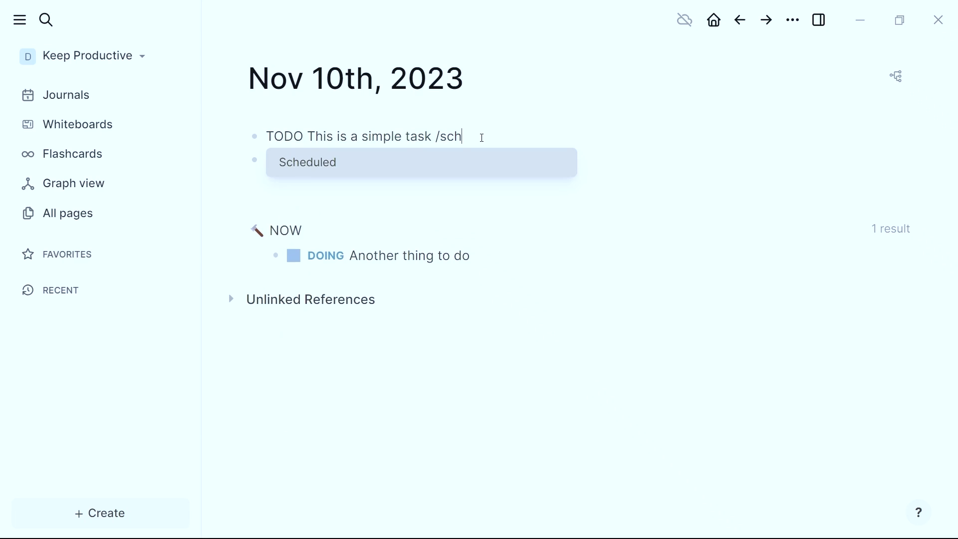
{"action": "key", "text": "Return"}
{"action": "left_click", "coordinate": [352, 232]}
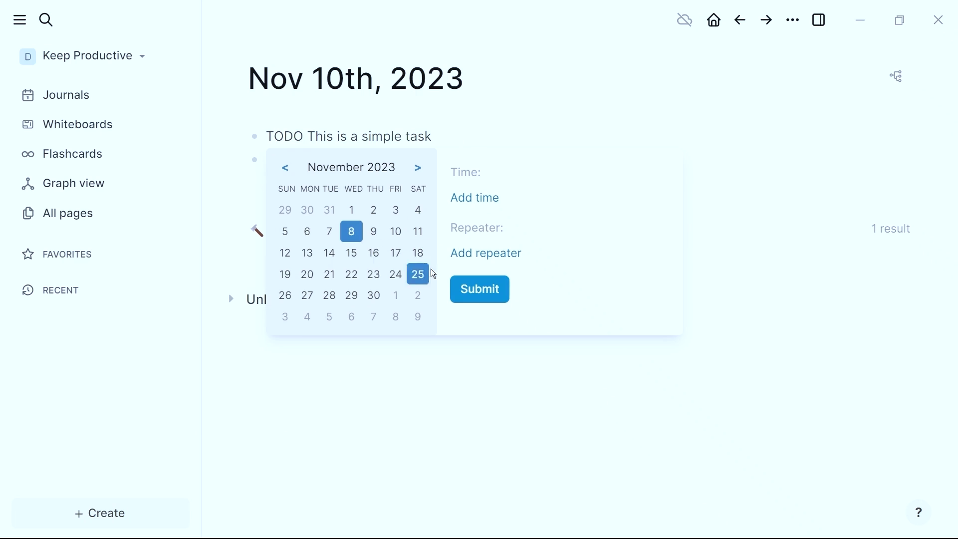
{"action": "left_click", "coordinate": [473, 300]}
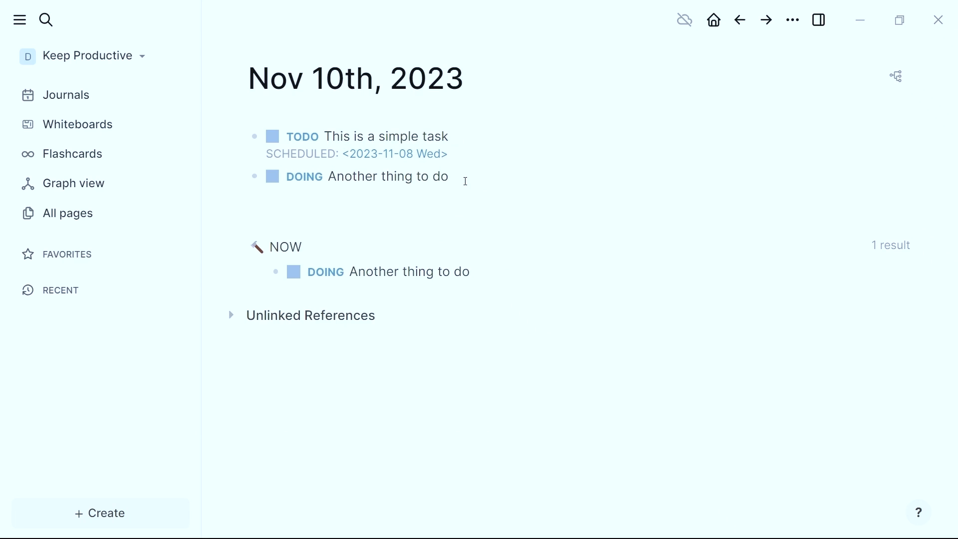
Step: Give the DOING task priority A and the TODO task priority B
{"action": "left_click", "coordinate": [466, 181]}
{"action": "type", "text": "/"}
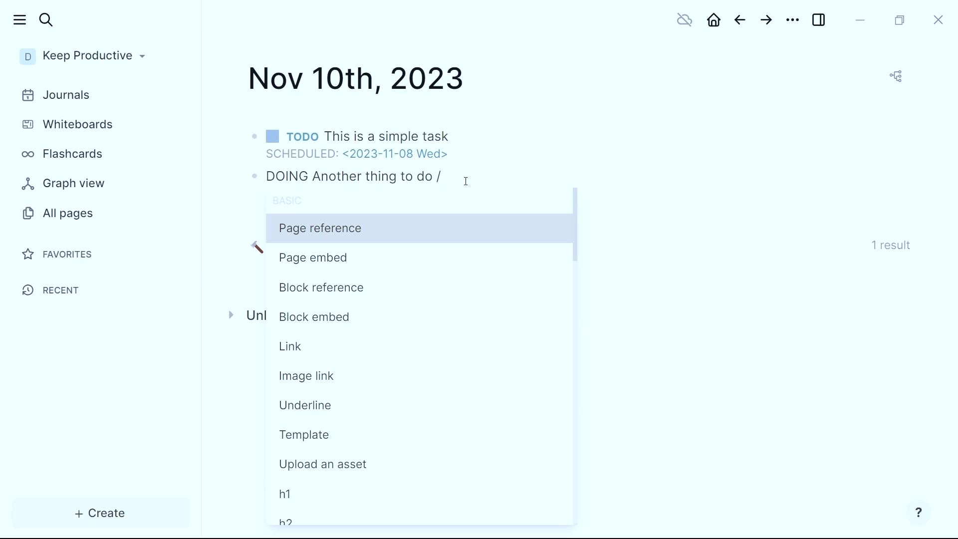
{"action": "type", "text": "a"}
{"action": "key", "text": "Return"}
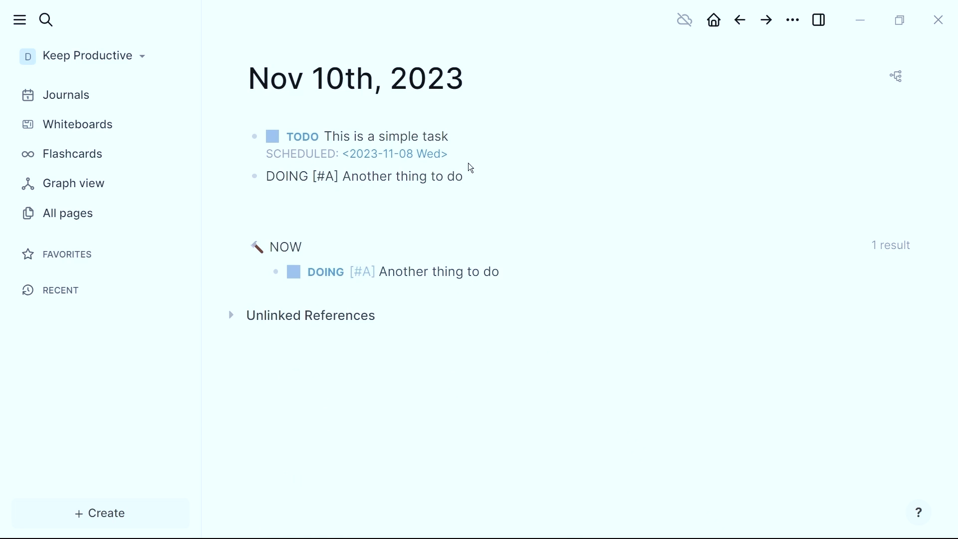
{"action": "key", "text": "Escape"}
{"action": "left_click", "coordinate": [472, 136]}
{"action": "type", "text": "/"}
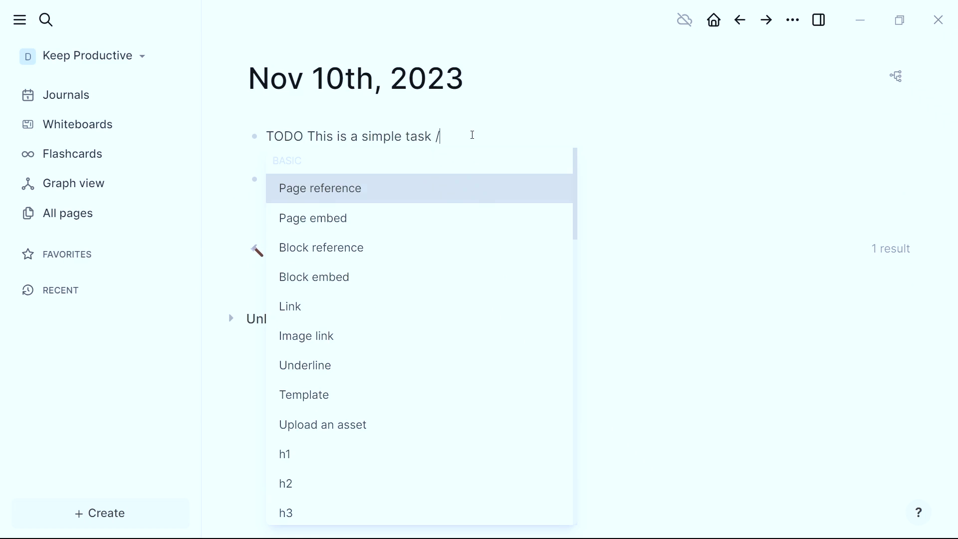
{"action": "type", "text": "b"}
{"action": "key", "text": "Return"}
{"action": "key", "text": "Escape"}
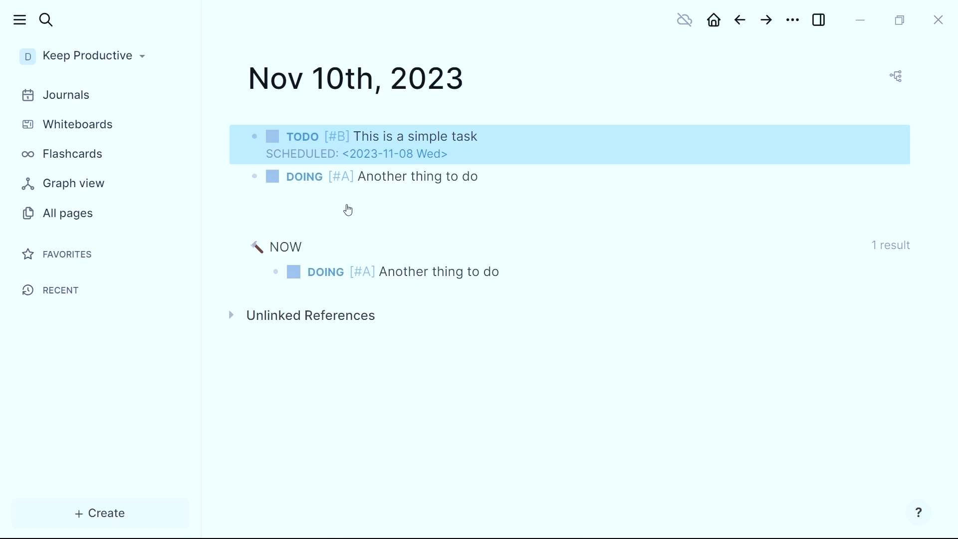
Step: Add a WAITING task from someone else below the tasks and mark it CANCELED via /ca
{"action": "left_click", "coordinate": [349, 205]}
{"action": "type", "text": "WAITI"}
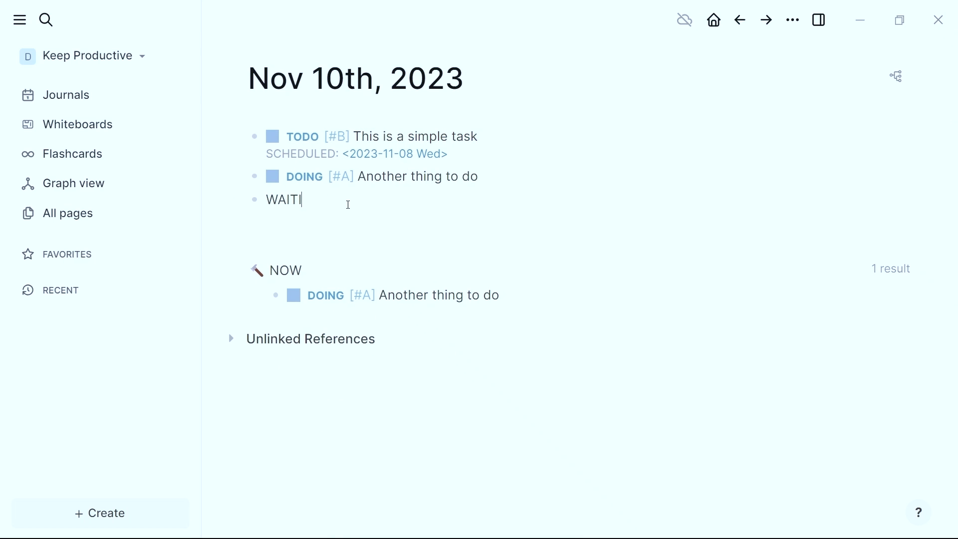
{"action": "type", "text": "NG Something "}
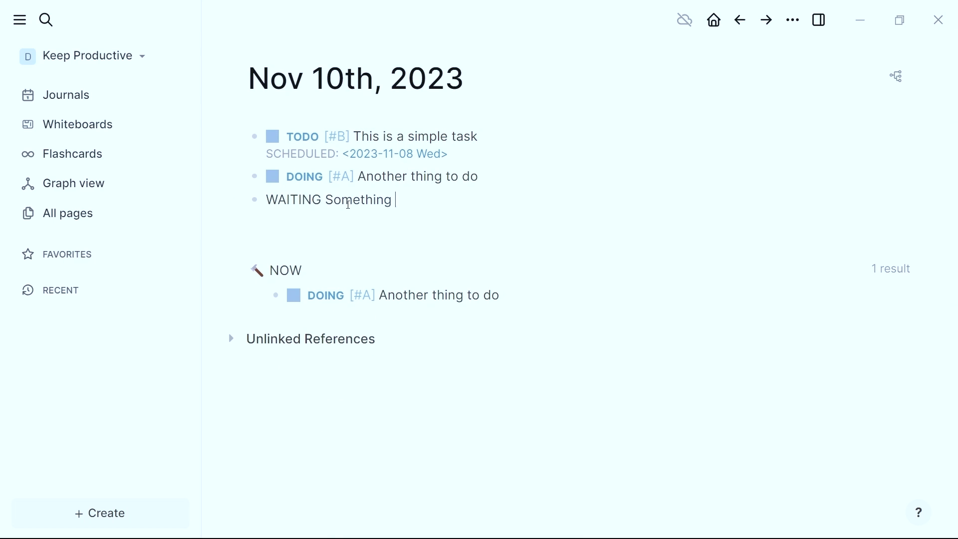
{"action": "type", "text": "from some"}
{"action": "key", "text": "BackSpace"}
{"action": "type", "text": "eone else"}
{"action": "key", "text": "Escape"}
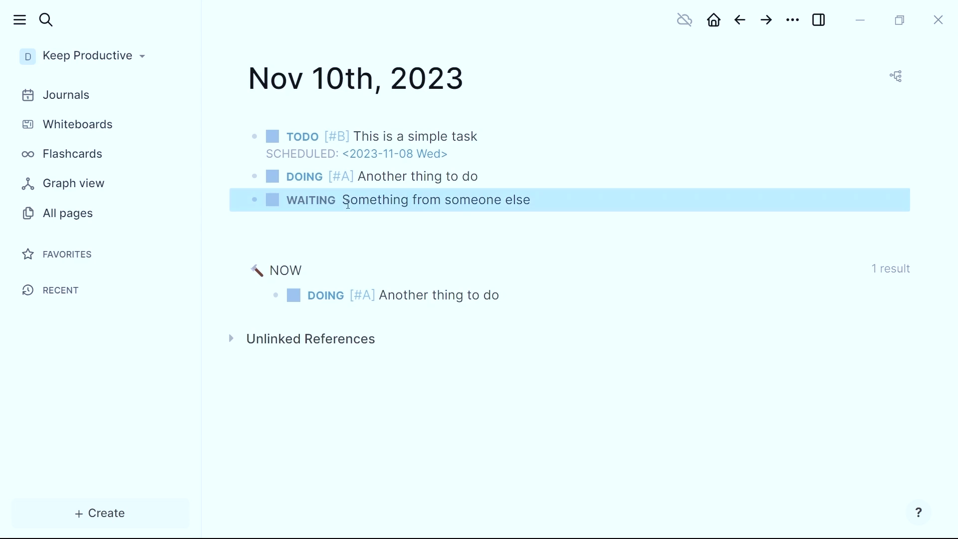
{"action": "key", "text": "Return"}
{"action": "type", "text": "/c"}
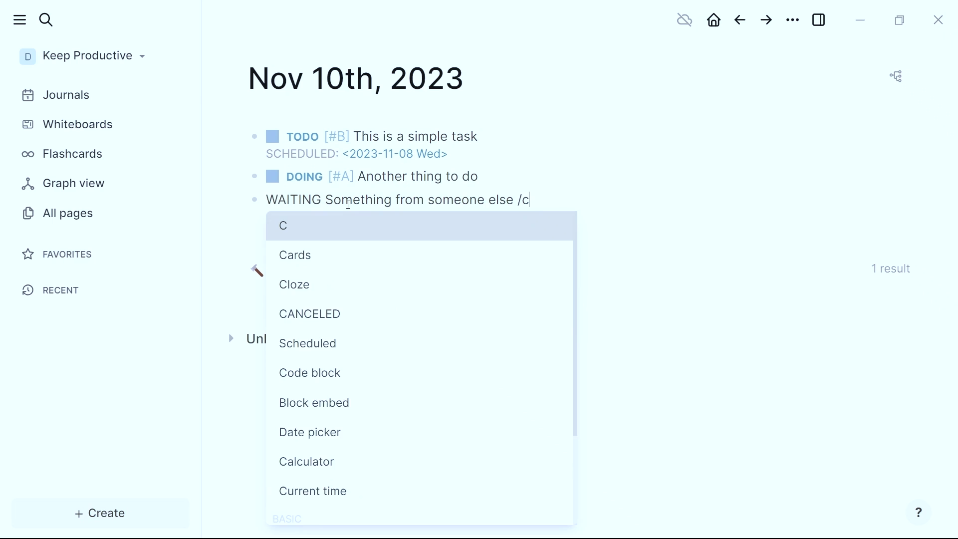
{"action": "type", "text": "a"}
{"action": "key", "text": "Down"}
{"action": "key", "text": "Return"}
{"action": "key", "text": "Escape"}
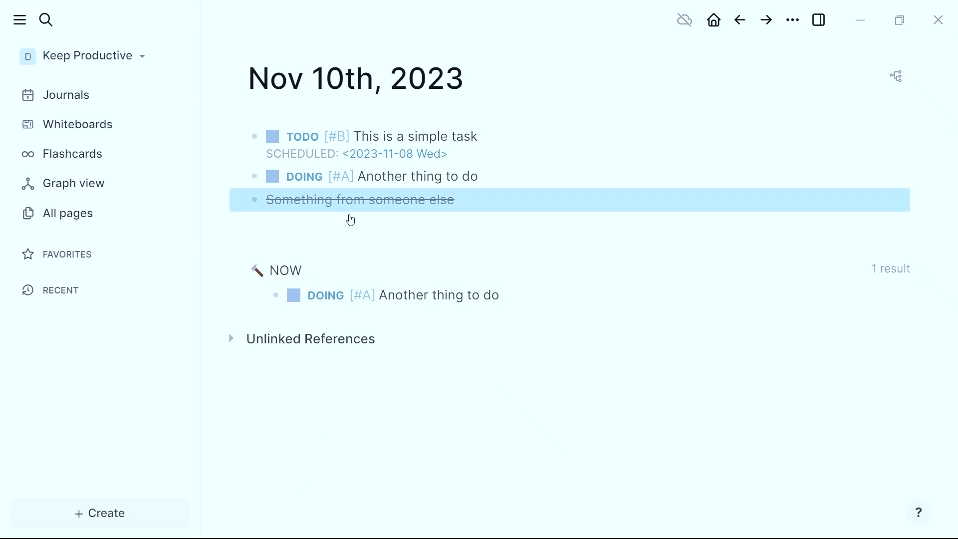
Step: Search for TODO with Ctrl+K and open the TODO page
{"action": "key", "text": "ctrl+k"}
{"action": "type", "text": "t"}
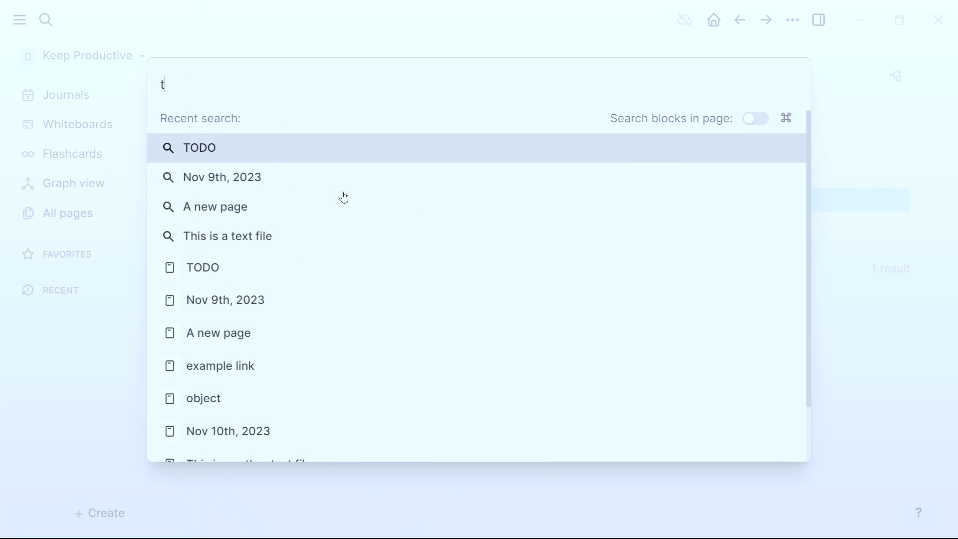
{"action": "key", "text": "Down"}
{"action": "key", "text": "Down"}
{"action": "key", "text": "Return"}
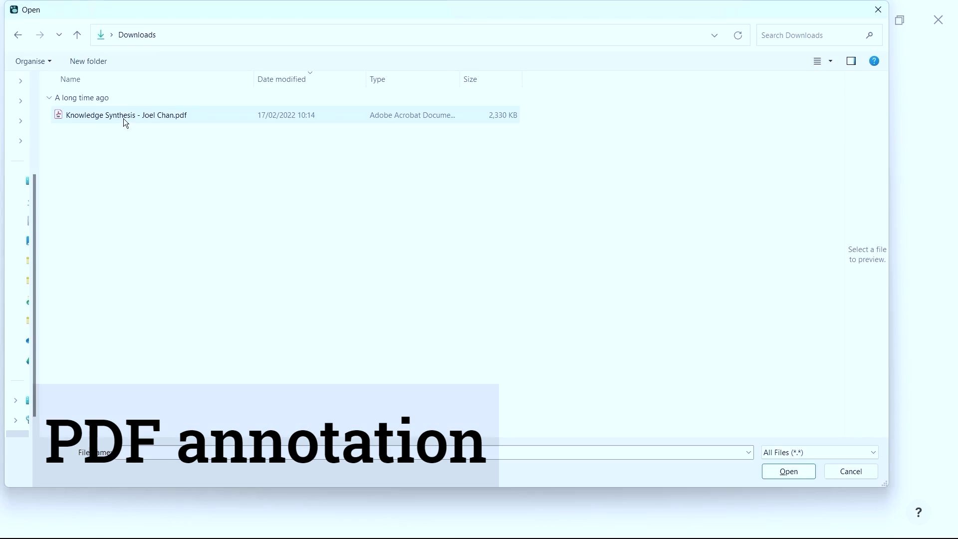
Step: Open the Knowledge Synthesis PDF beside the journal and highlight the 'Too much detail' passage in yellow
{"action": "left_click", "coordinate": [343, 235]}
{"action": "left_click", "coordinate": [338, 139]}
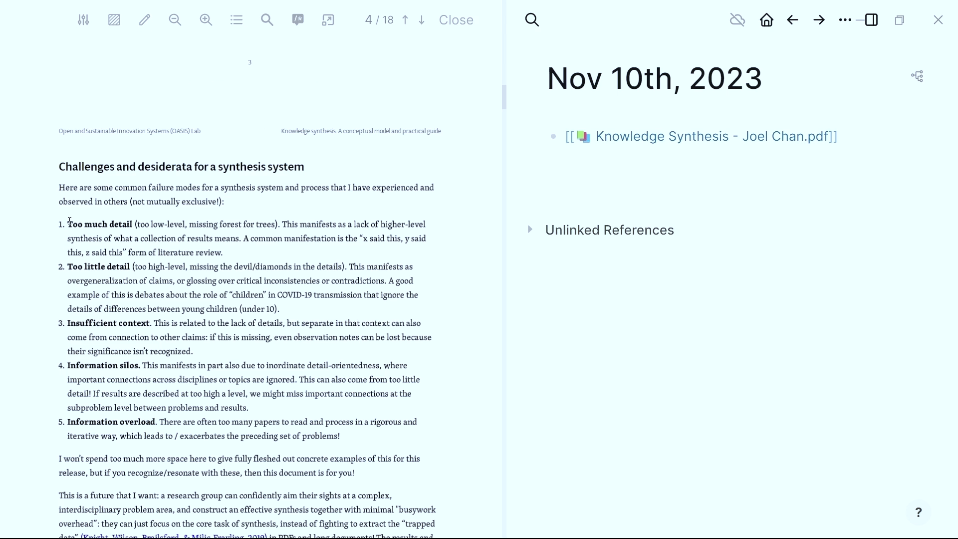
{"action": "left_click_drag", "start_coordinate": [68, 223], "coordinate": [222, 253]}
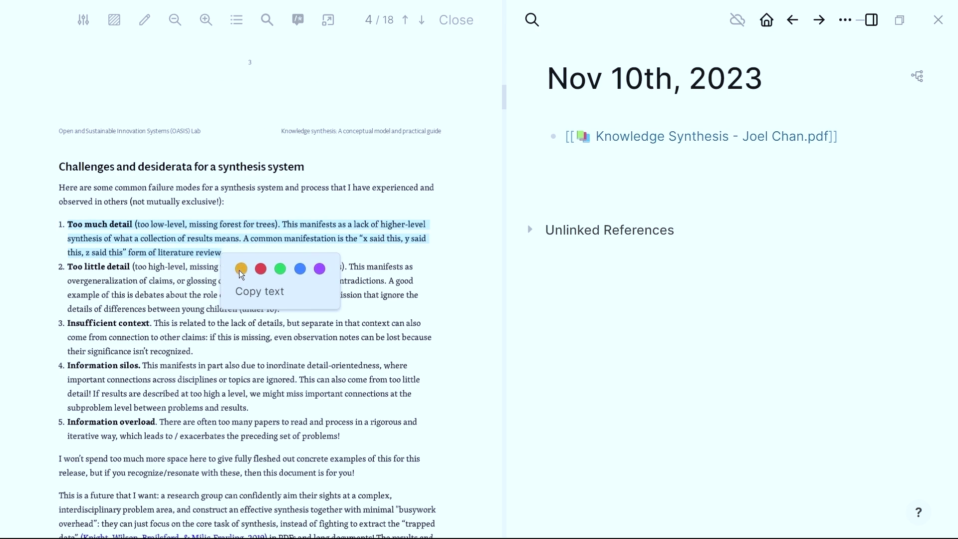
{"action": "scroll", "coordinate": [215, 308], "scroll_direction": "down", "scroll_amount": 10}
{"action": "scroll", "coordinate": [215, 309], "scroll_direction": "down", "scroll_amount": 10}
{"action": "scroll", "coordinate": [215, 309], "scroll_direction": "down", "scroll_amount": 5}
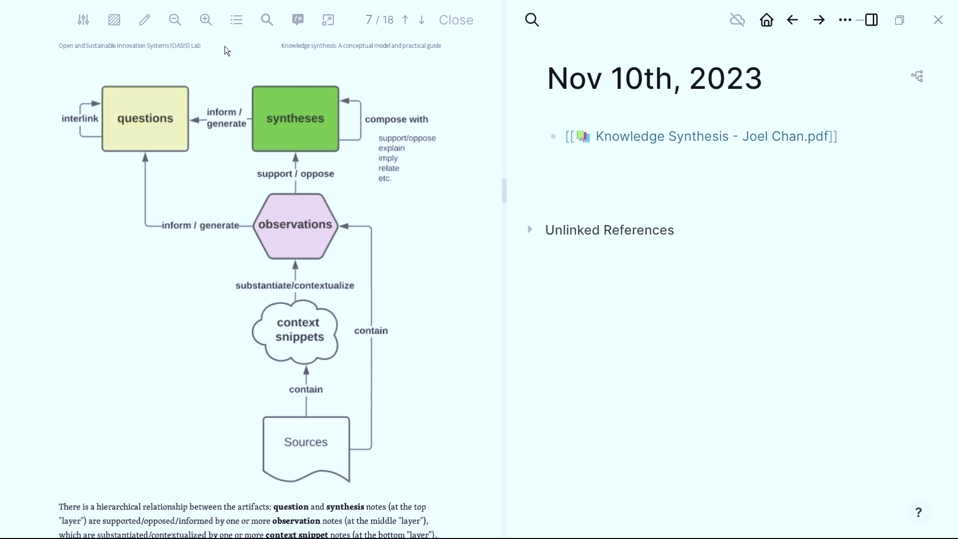
Step: Area-highlight the whole page-7 diagram in yellow, then go to the PDF's highlights page
{"action": "left_click", "coordinate": [114, 19]}
{"action": "left_click_drag", "start_coordinate": [50, 67], "coordinate": [440, 497]}
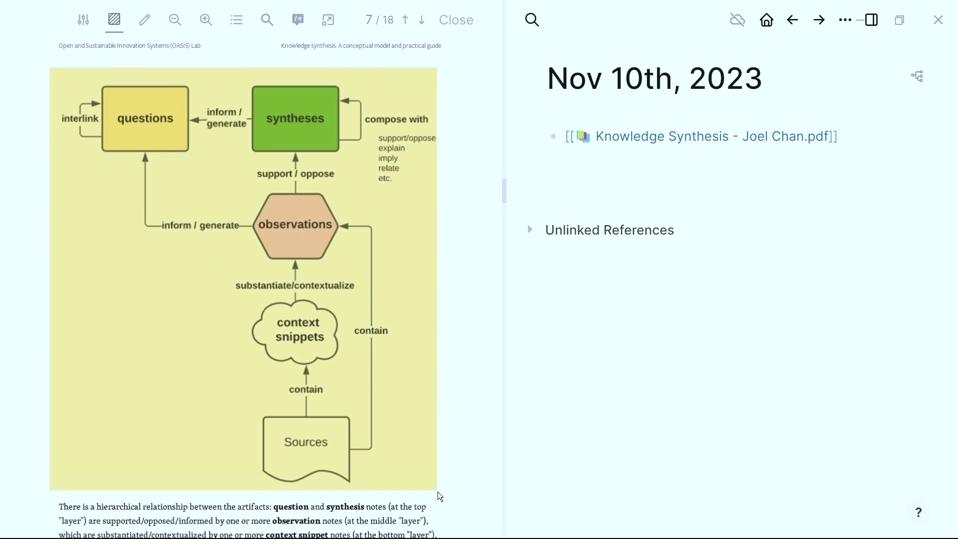
{"action": "left_click", "coordinate": [398, 509]}
{"action": "scroll", "coordinate": [307, 150], "scroll_direction": "down", "scroll_amount": 1}
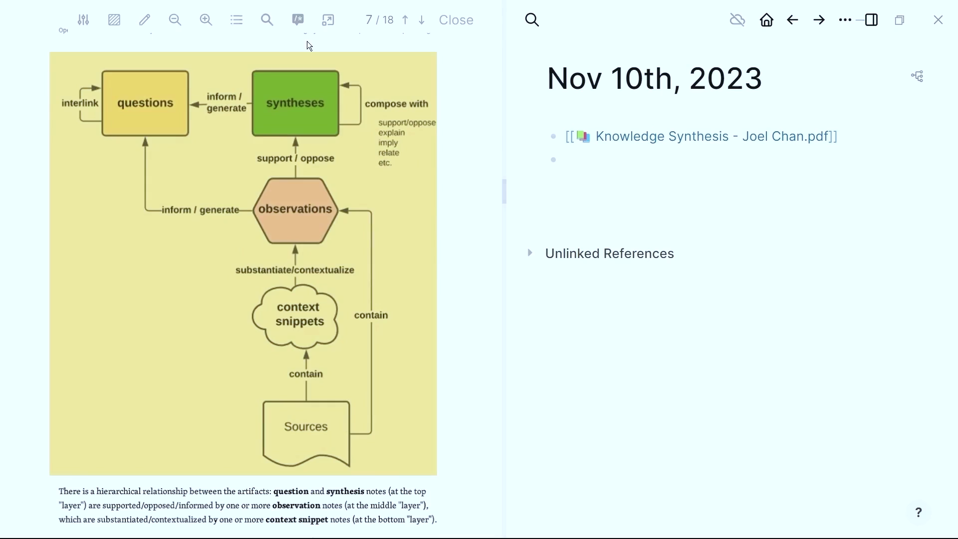
{"action": "left_click", "coordinate": [298, 20]}
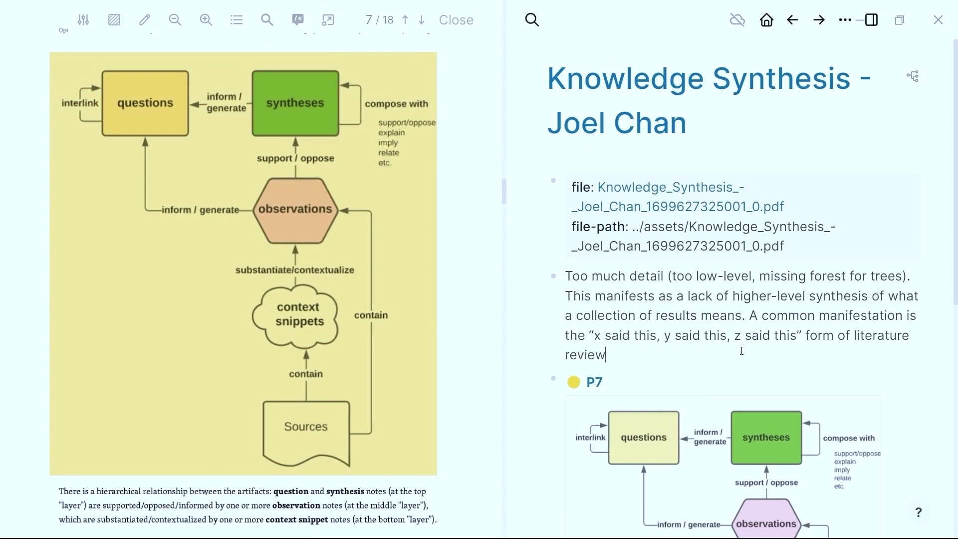
{"action": "type", "text": "#[[knowledge synthesis"}
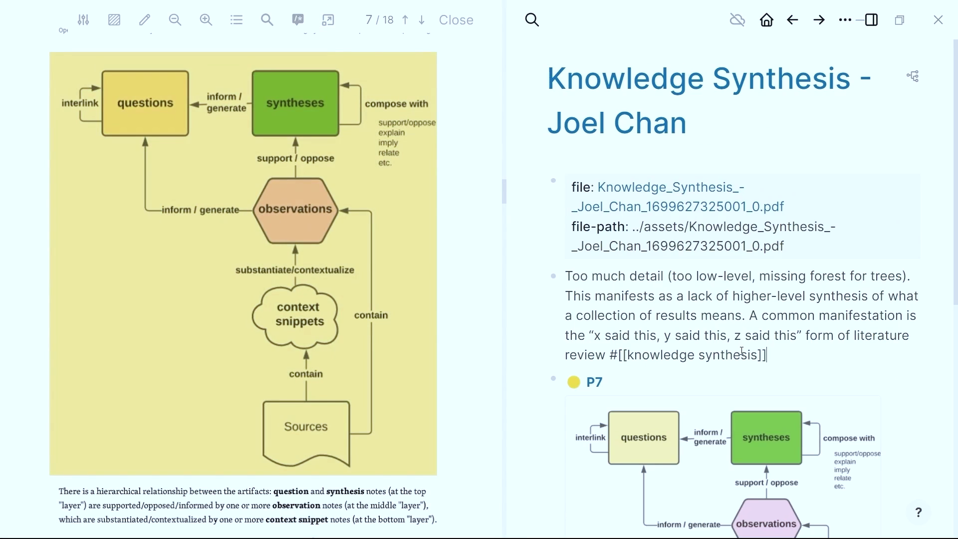
Step: Tag both highlights #[[knowledge synthesis]] and add an indented note under the passage linking Joel Chan
{"action": "key", "text": "Escape"}
{"action": "key", "text": "Escape"}
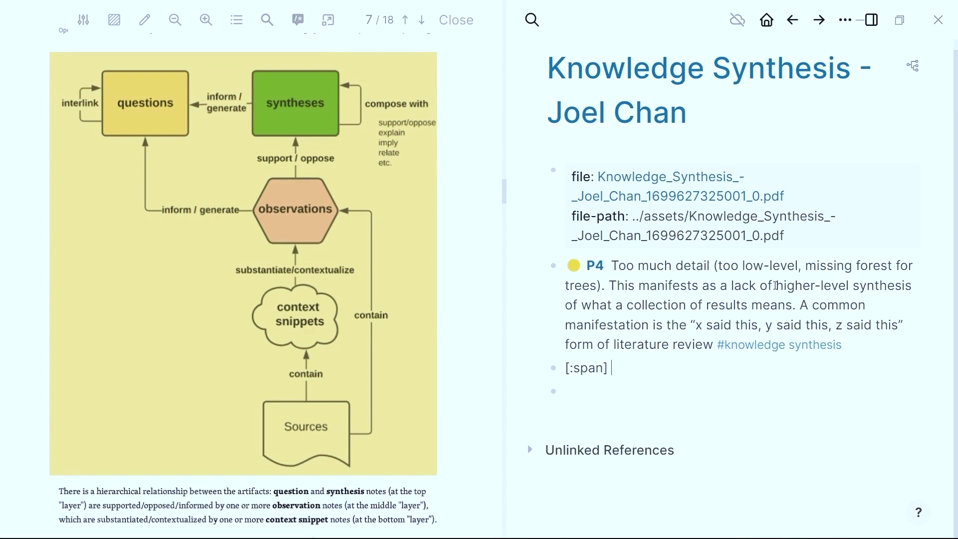
{"action": "type", "text": "#k"}
{"action": "key", "text": "Return"}
{"action": "left_click", "coordinate": [854, 343]}
{"action": "key", "text": "Return"}
{"action": "key", "text": "Tab"}
{"action": "type", "text": "T"}
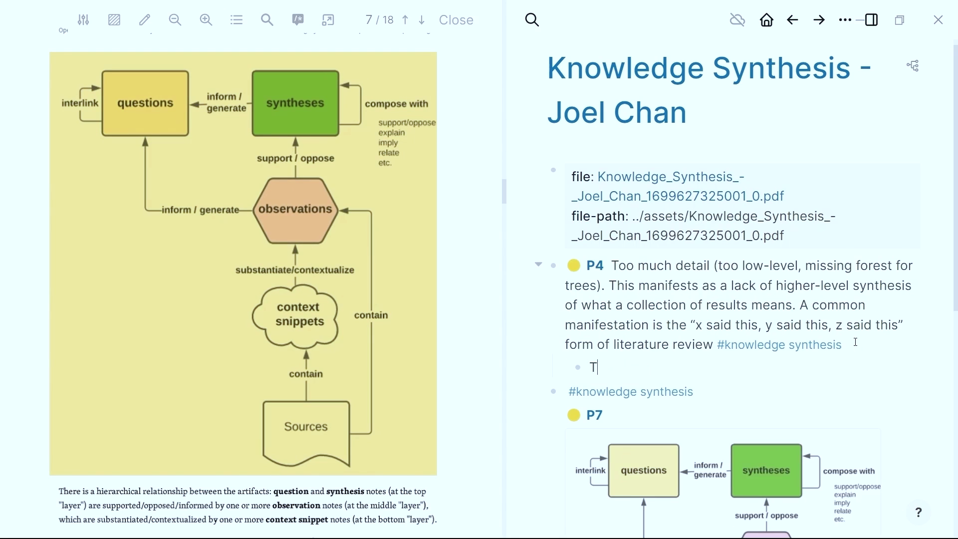
{"action": "type", "text": "his is a great m"}
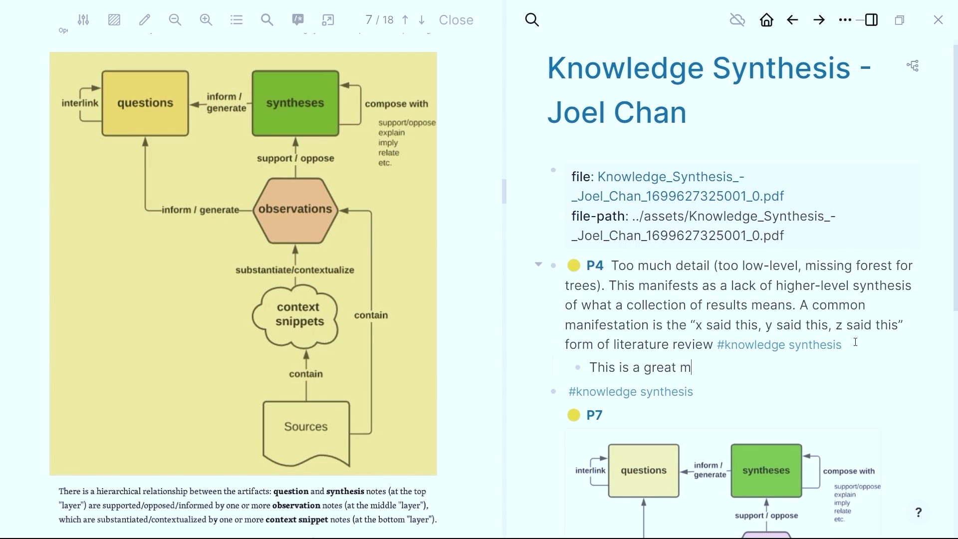
{"action": "type", "text": "odel by [["}
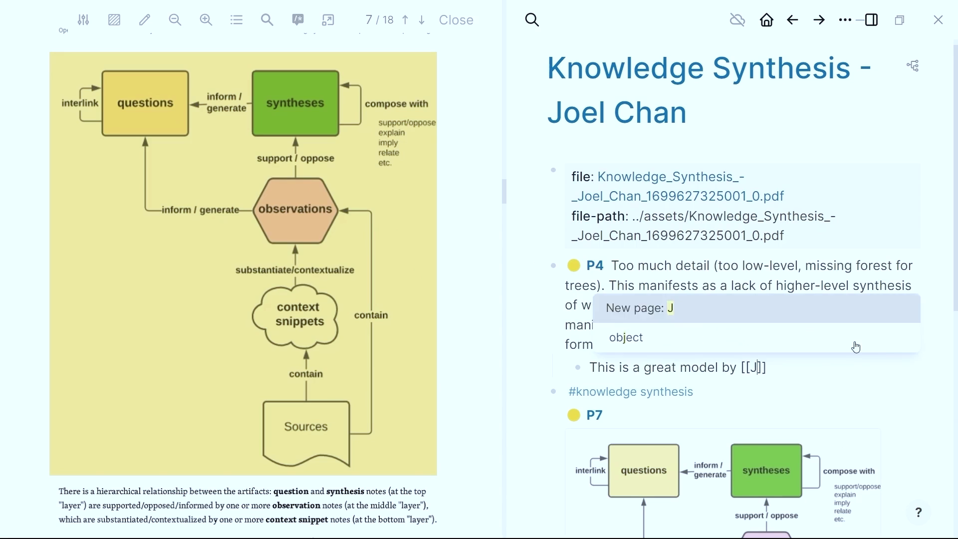
{"action": "type", "text": "Joel Chan"}
{"action": "key", "text": "Escape"}
{"action": "key", "text": "Escape"}
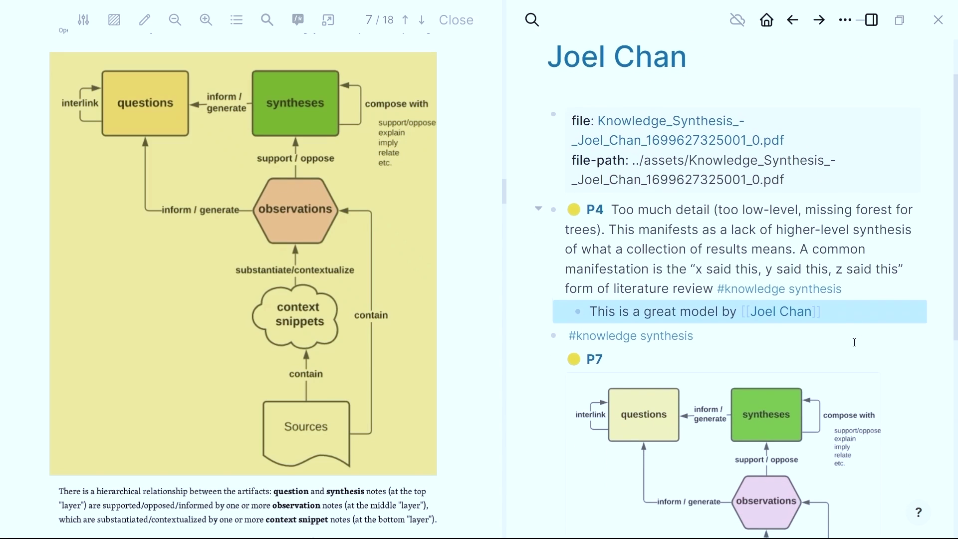
Step: Close the PDF, find the knowledge synthesis page via Ctrl+K and jump to its P4 highlight reference
{"action": "left_click", "coordinate": [456, 20]}
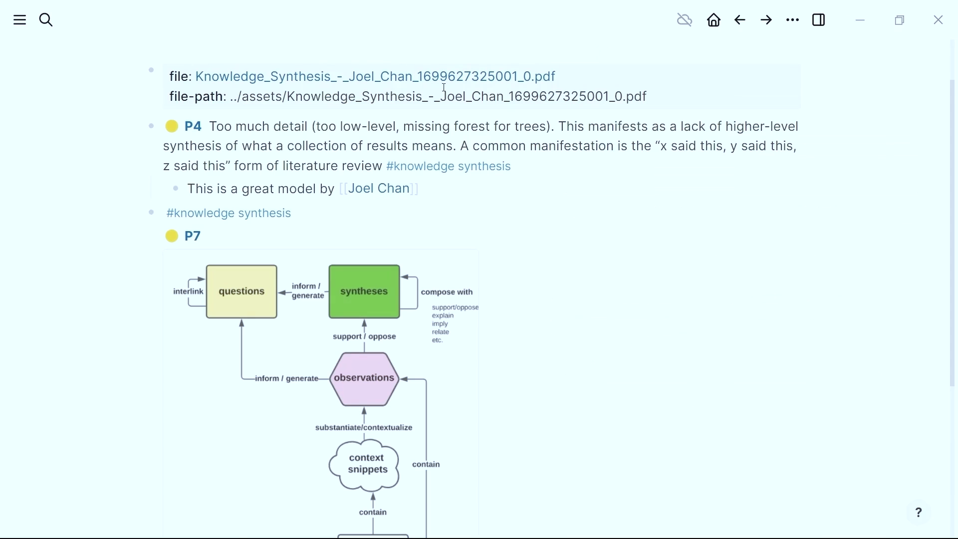
{"action": "left_click", "coordinate": [714, 20]}
{"action": "key", "text": "ctrl+k"}
{"action": "type", "text": "kno"}
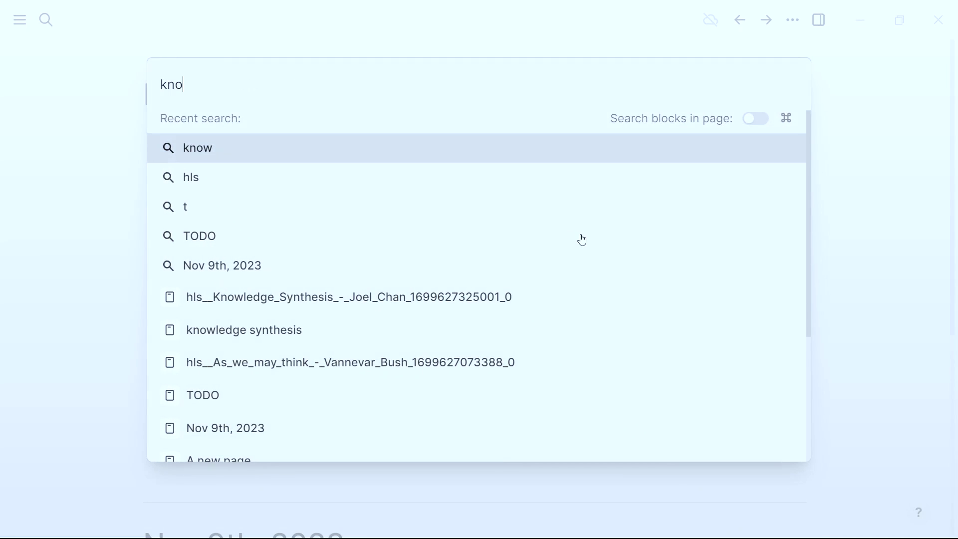
{"action": "left_click", "coordinate": [362, 224]}
{"action": "scroll", "coordinate": [350, 193], "scroll_direction": "down", "scroll_amount": 2}
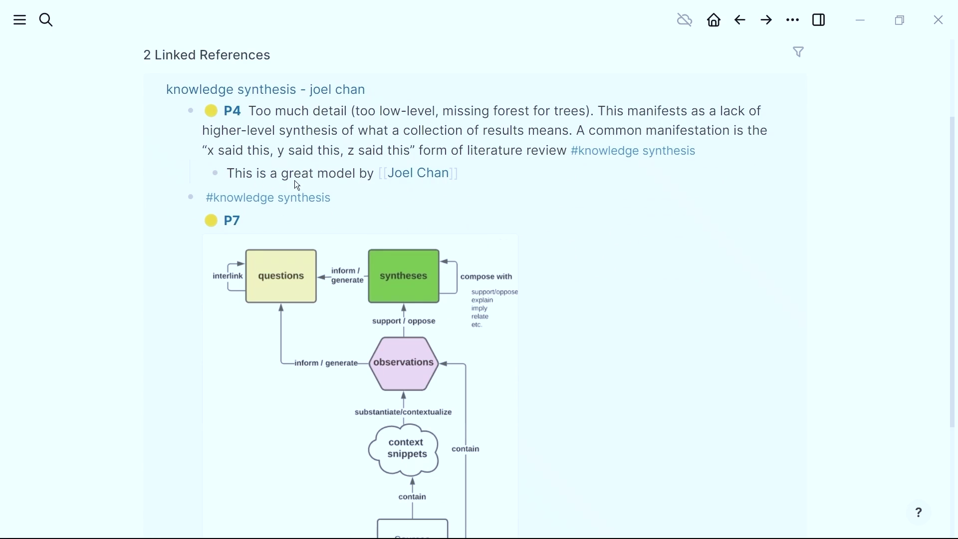
{"action": "left_click", "coordinate": [233, 111]}
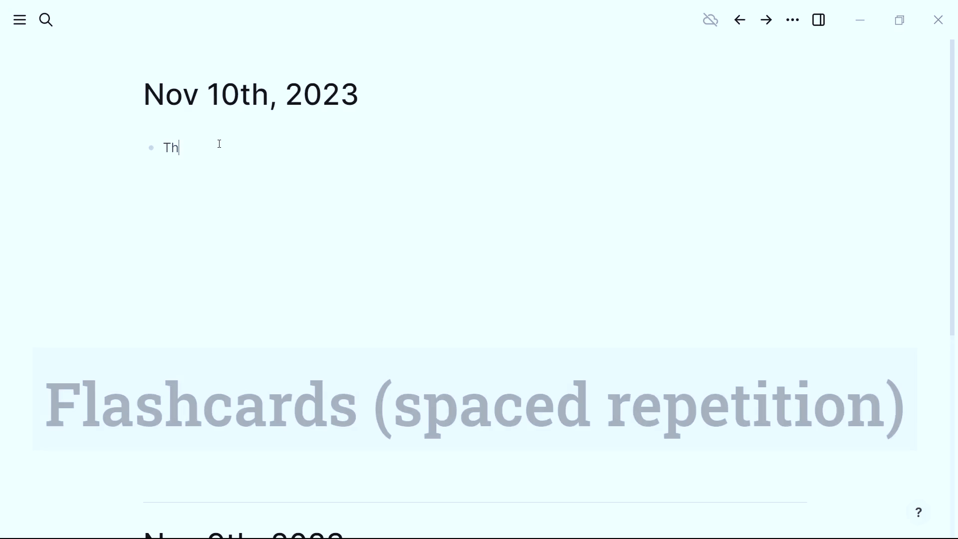
{"action": "type", "text": "is is the front of the card #card"}
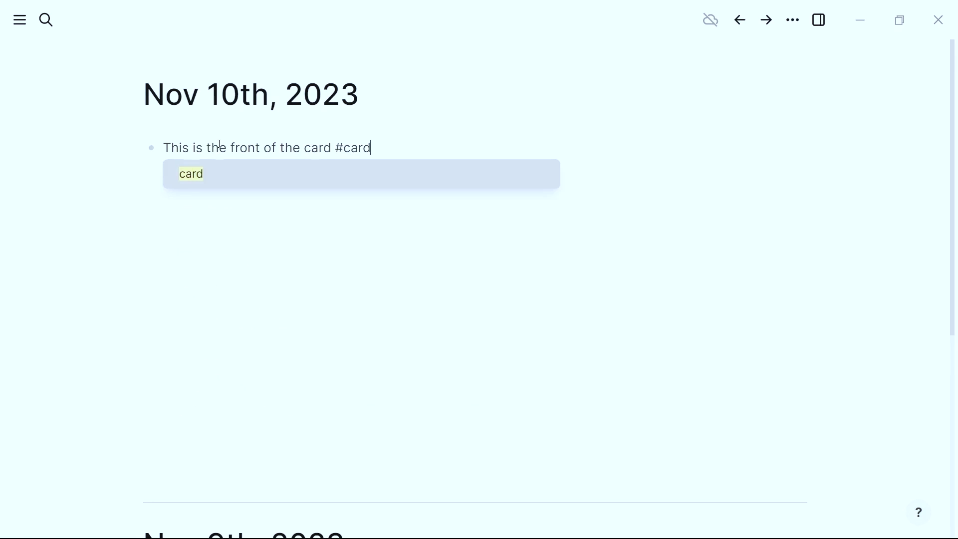
Step: Write 'This is the front of the card' #card and indent a child block for the back answer
{"action": "key", "text": "Escape"}
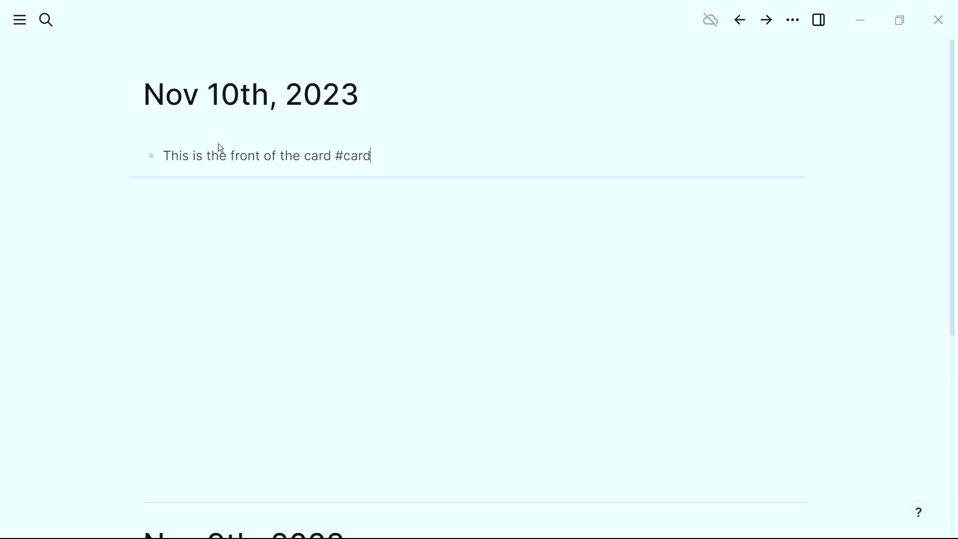
{"action": "key", "text": "Return"}
{"action": "key", "text": "Tab"}
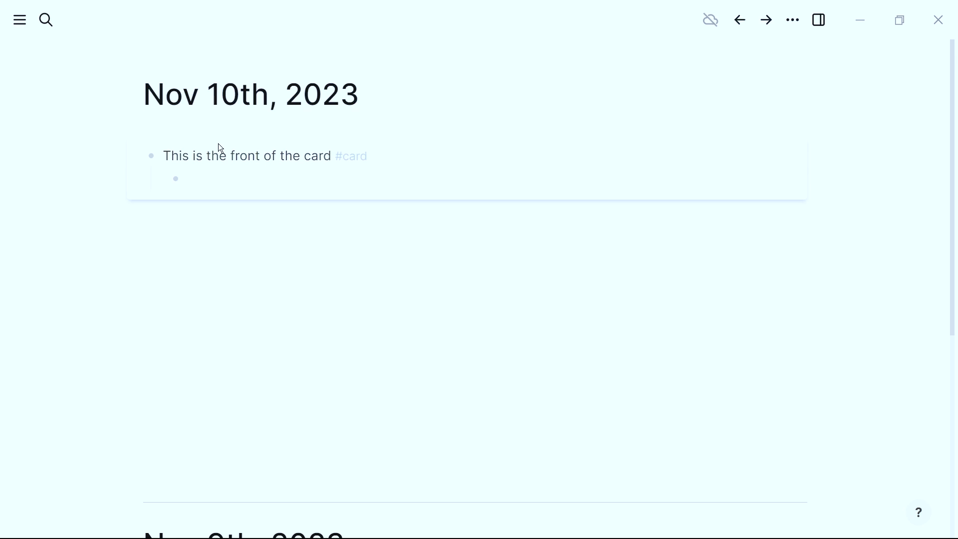
{"action": "type", "text": "And this is th"}
{"action": "type", "text": "e content on th"}
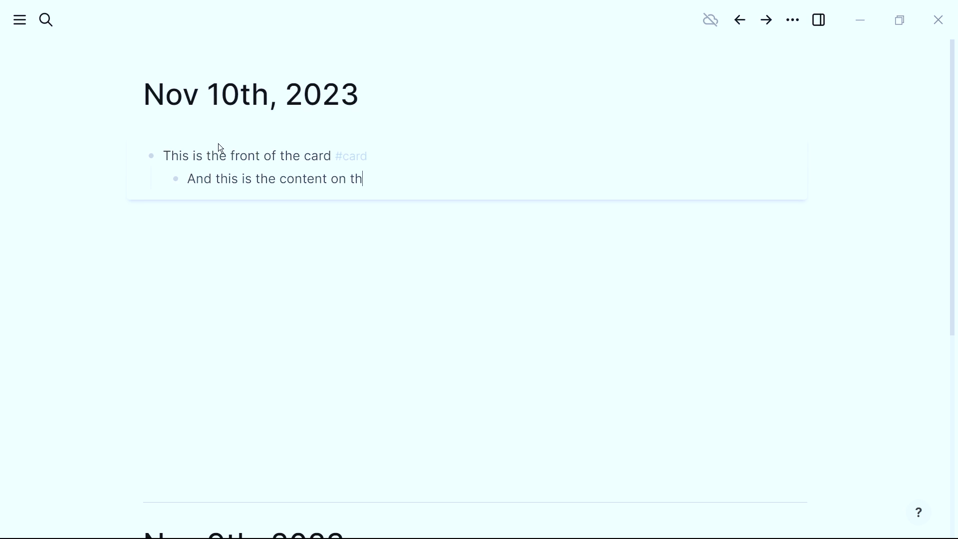
{"action": "type", "text": "e back..."}
{"action": "type", "text": " so simpl"}
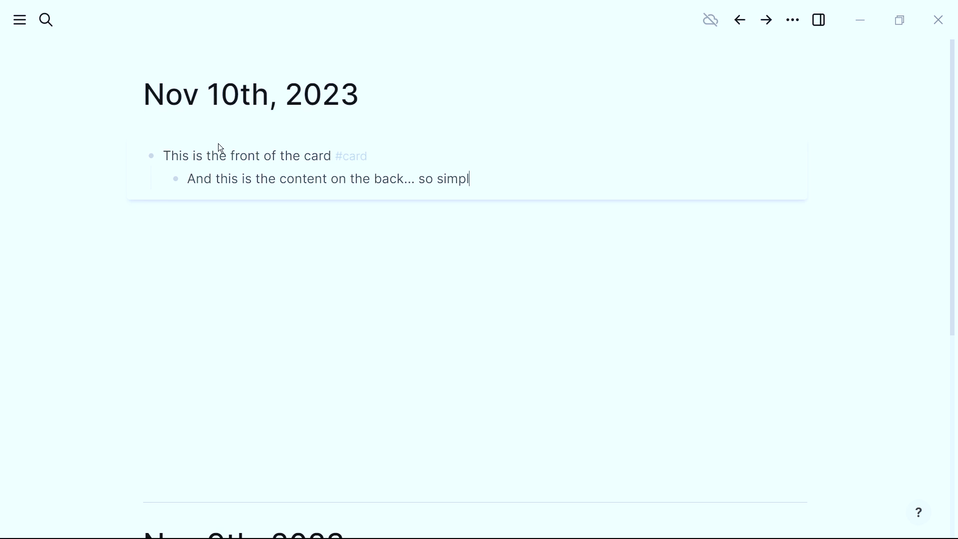
{"action": "type", "text": "e"}
Step: Start flashcard review from the sidebar and reveal the back of the new card
{"action": "left_click", "coordinate": [20, 20]}
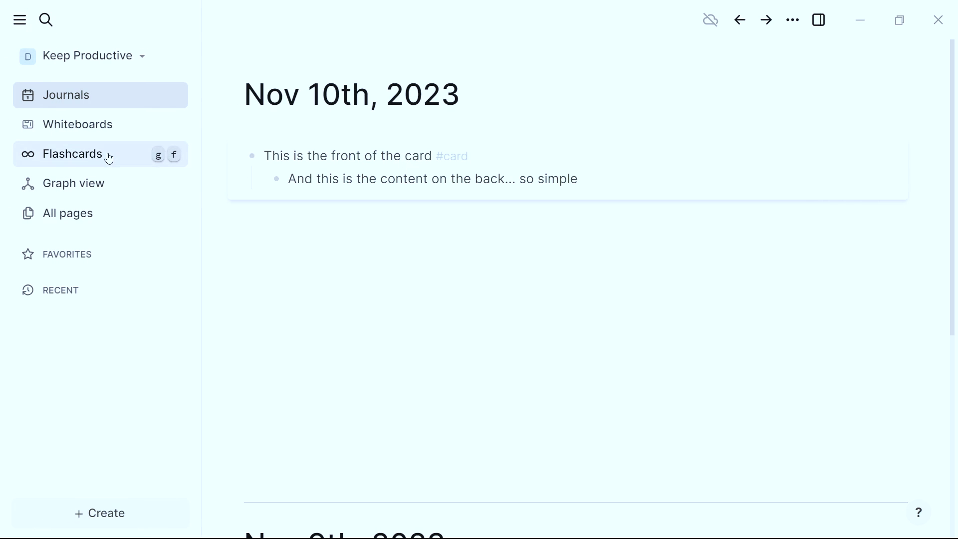
{"action": "left_click", "coordinate": [107, 152]}
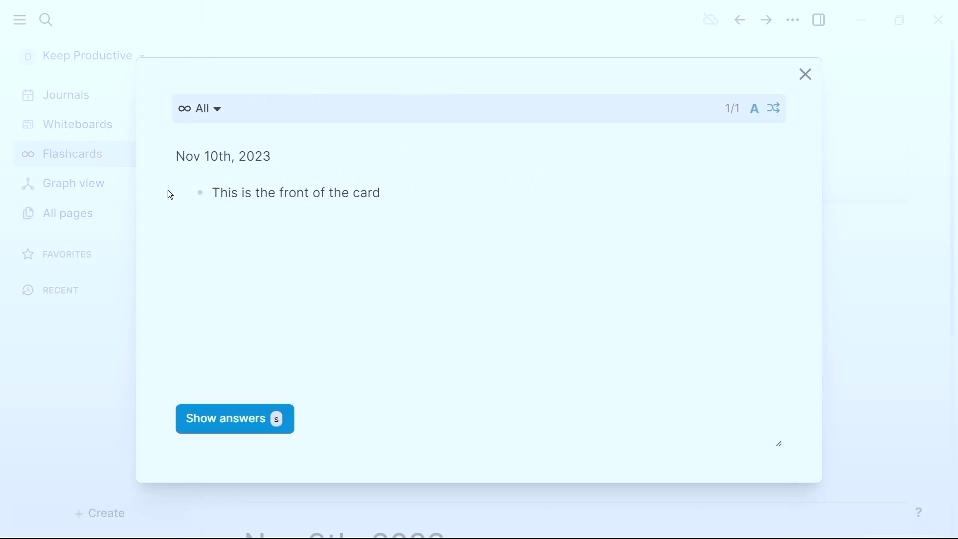
{"action": "left_click", "coordinate": [264, 425]}
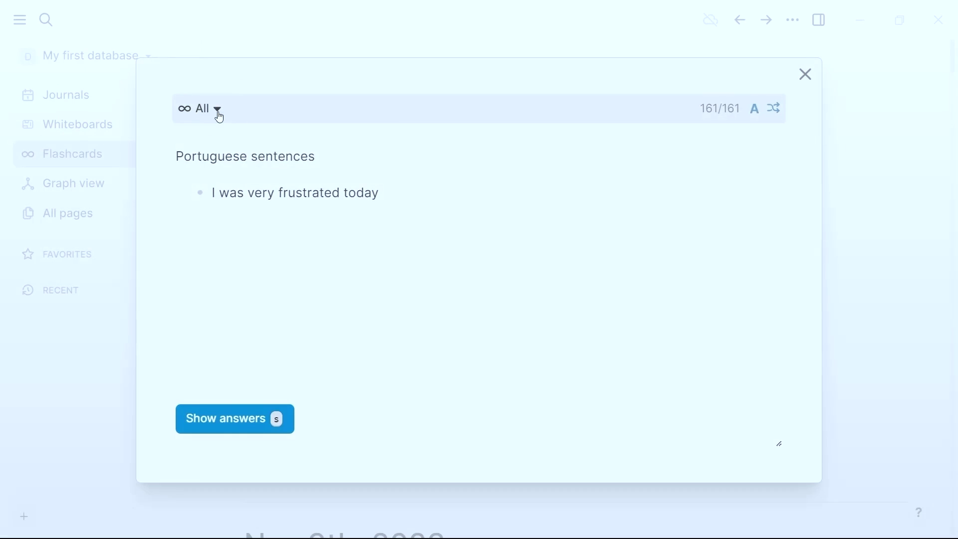
Step: Limit review to the [[Bird pictures]] deck and show the answer to the bird card
{"action": "left_click", "coordinate": [217, 110]}
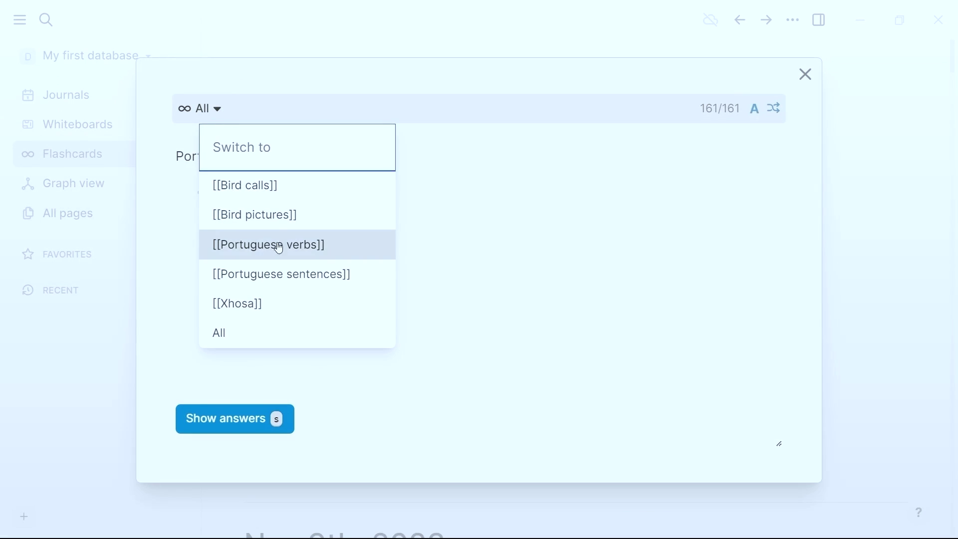
{"action": "left_click", "coordinate": [291, 215]}
{"action": "scroll", "coordinate": [322, 227], "scroll_direction": "down", "scroll_amount": 3}
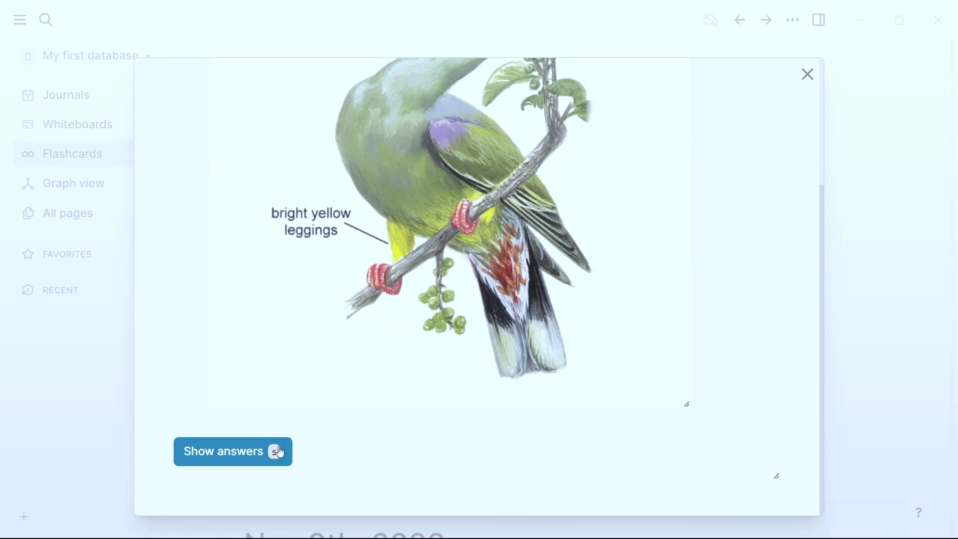
{"action": "key", "text": "s"}
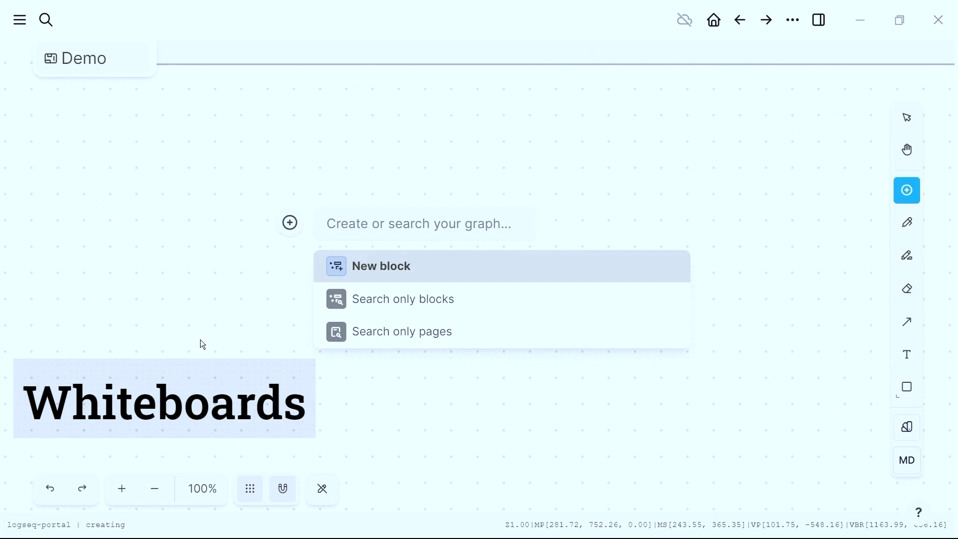
{"action": "type", "text": "Hom"}
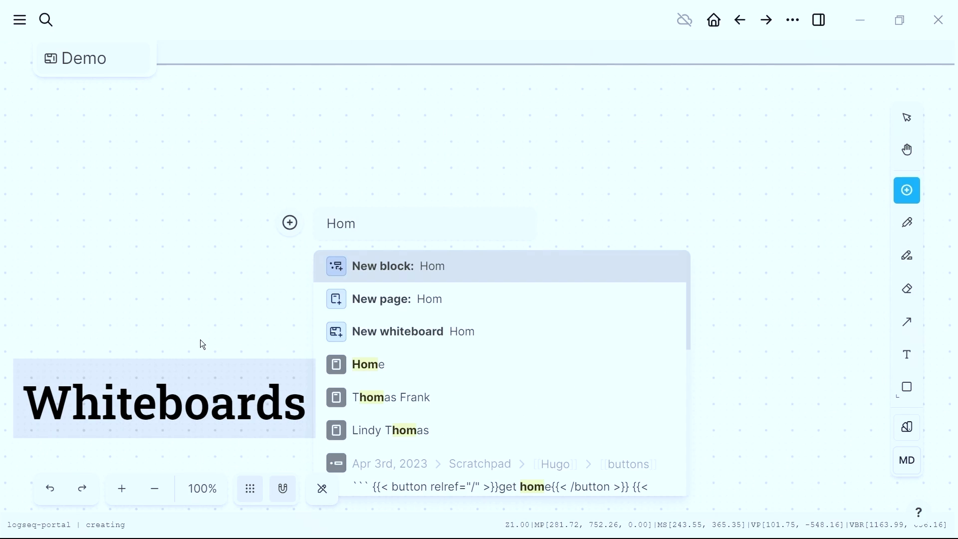
Step: Place a Home page portal on the whiteboard and pull its Reminders block out as its own portal
{"action": "key", "text": "Down"}
{"action": "key", "text": "Return"}
{"action": "left_click", "coordinate": [705, 240]}
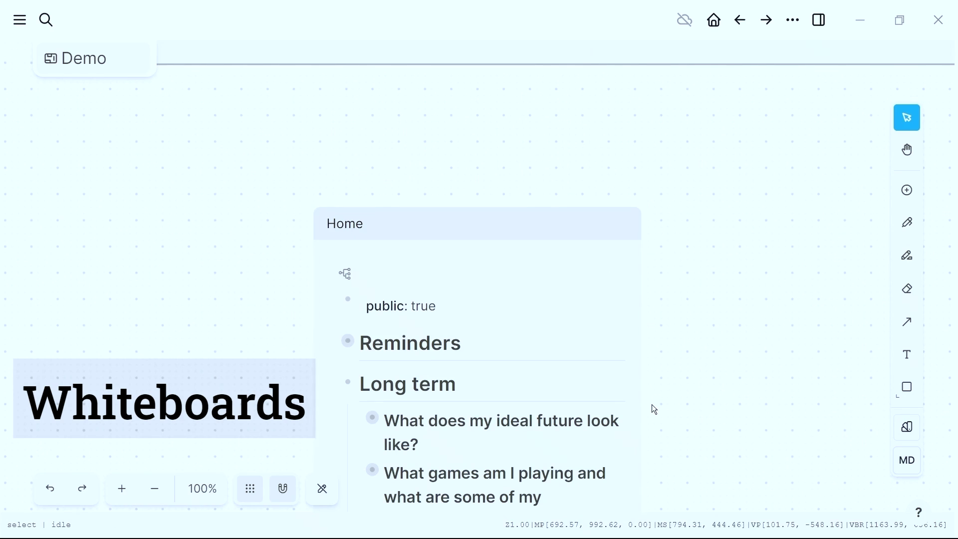
{"action": "left_click", "coordinate": [348, 343]}
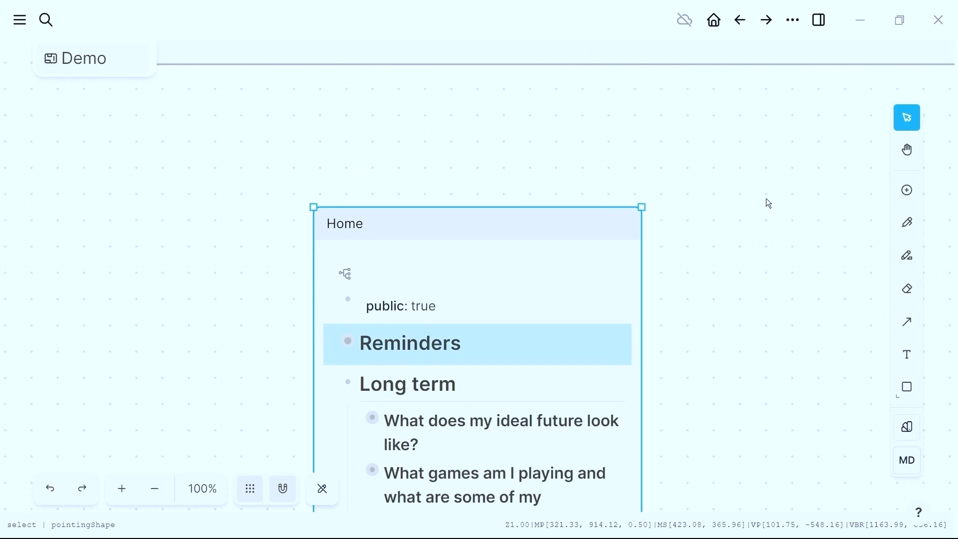
{"action": "scroll", "coordinate": [494, 255], "scroll_direction": "down", "scroll_amount": 3}
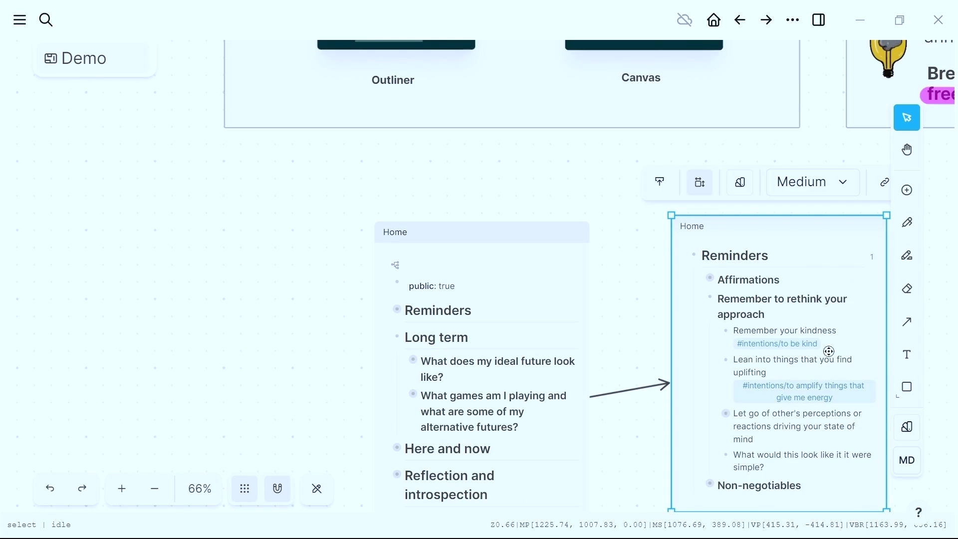
Step: Draw a box beside Reminders reading 'So easy to work with blocks, pages and text boxes'
{"action": "key", "text": "h"}
{"action": "mouse_move", "coordinate": [554, 315]}
{"action": "left_mouse_down"}
{"action": "mouse_move", "coordinate": [527, 301]}
{"action": "mouse_move", "coordinate": [430, 142]}
{"action": "left_mouse_up"}
{"action": "key", "text": "v"}
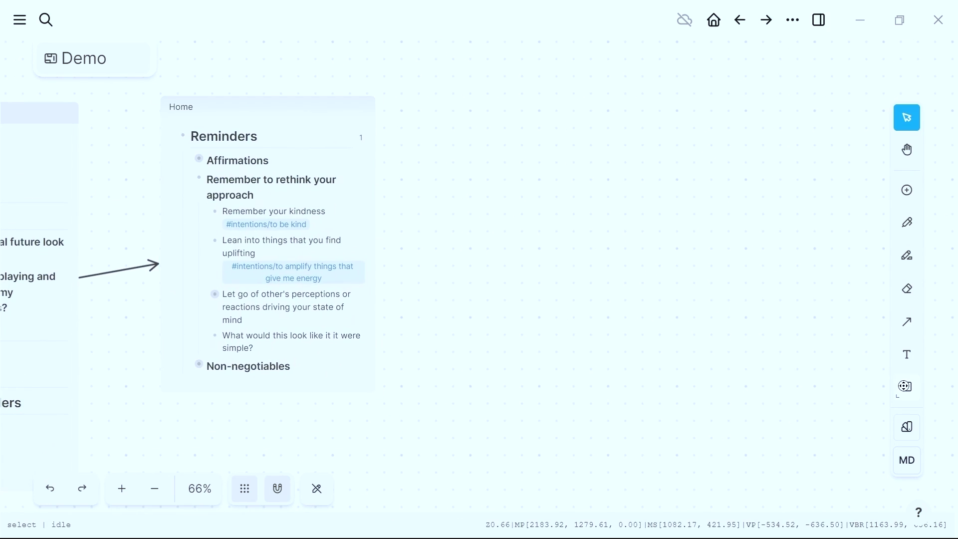
{"action": "key", "text": "r"}
{"action": "left_click_drag", "start_coordinate": [385, 108], "coordinate": [559, 203]}
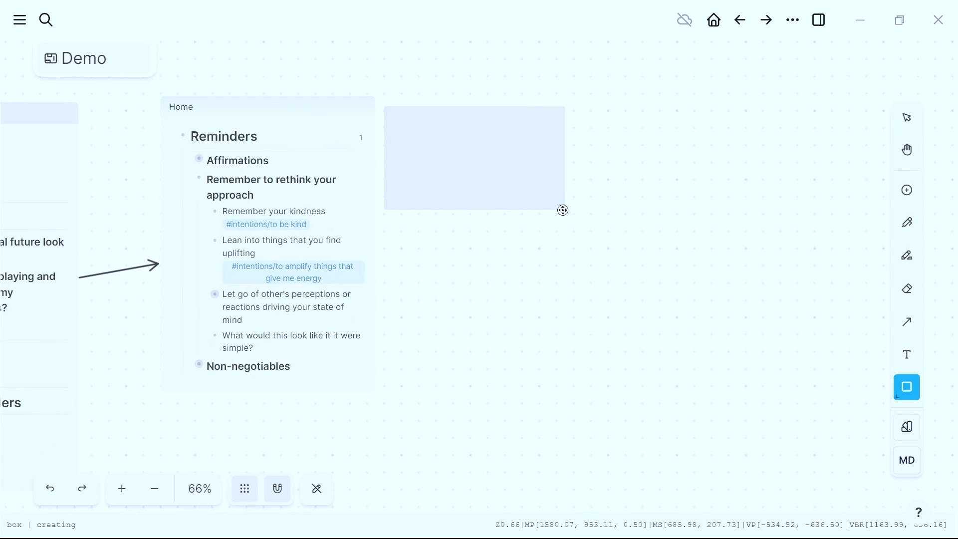
{"action": "type", "text": "So easy to work with"}
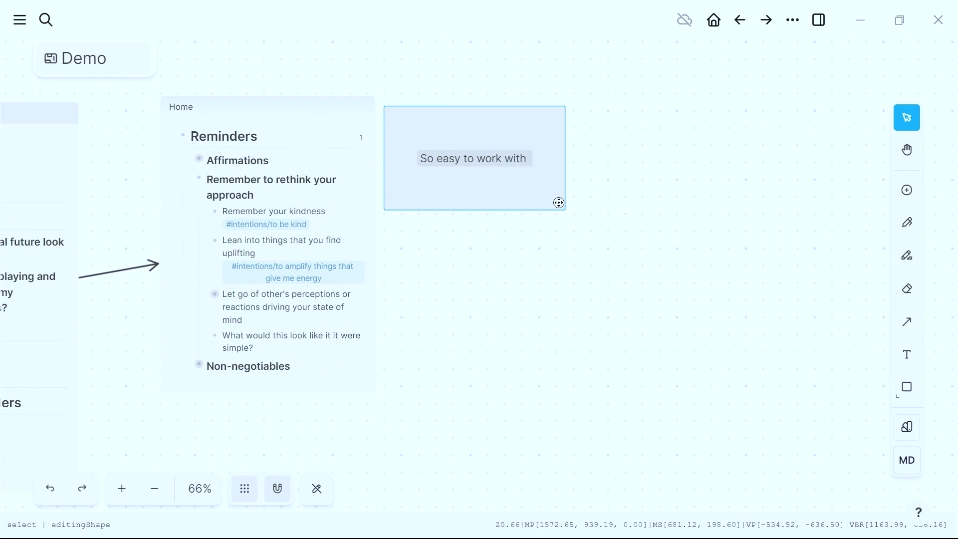
{"action": "type", "text": " blocks a"}
{"action": "key", "text": "BackSpace"}
{"action": "type", "text": ", pages and text box"}
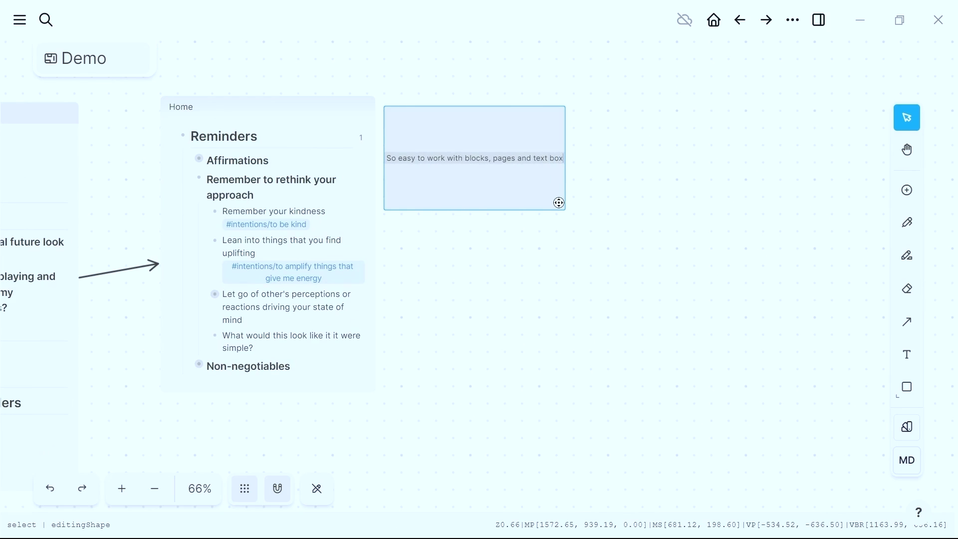
{"action": "type", "text": "es"}
{"action": "left_click", "coordinate": [626, 239]}
{"action": "scroll", "coordinate": [626, 239], "scroll_direction": "down", "scroll_amount": 3}
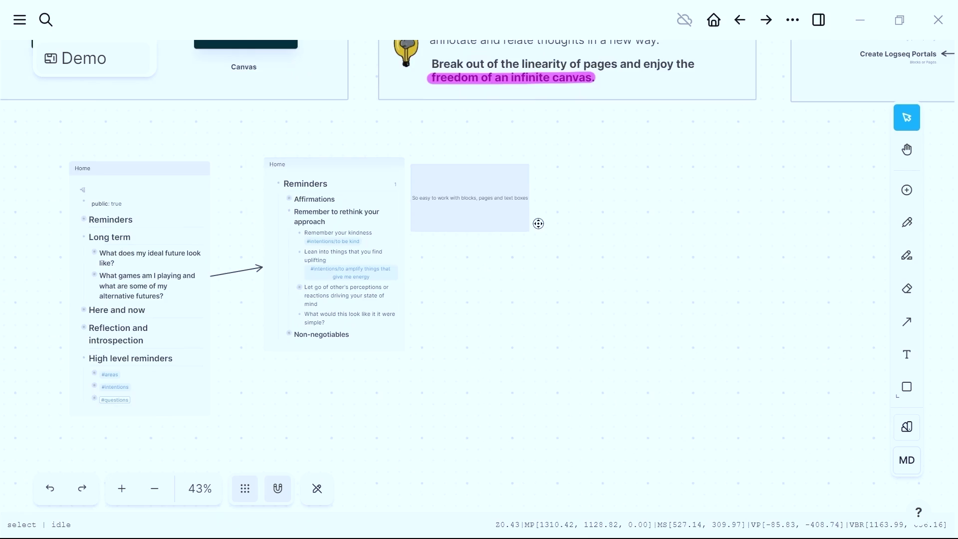
Step: Pan across the whiteboard to the Add media to the canvas section
{"action": "left_click_drag", "start_coordinate": [539, 222], "coordinate": [120, 281]}
{"action": "mouse_move", "coordinate": [674, 225]}
{"action": "left_mouse_down"}
{"action": "mouse_move", "coordinate": [150, 210]}
{"action": "mouse_move", "coordinate": [225, 210]}
{"action": "left_mouse_up"}
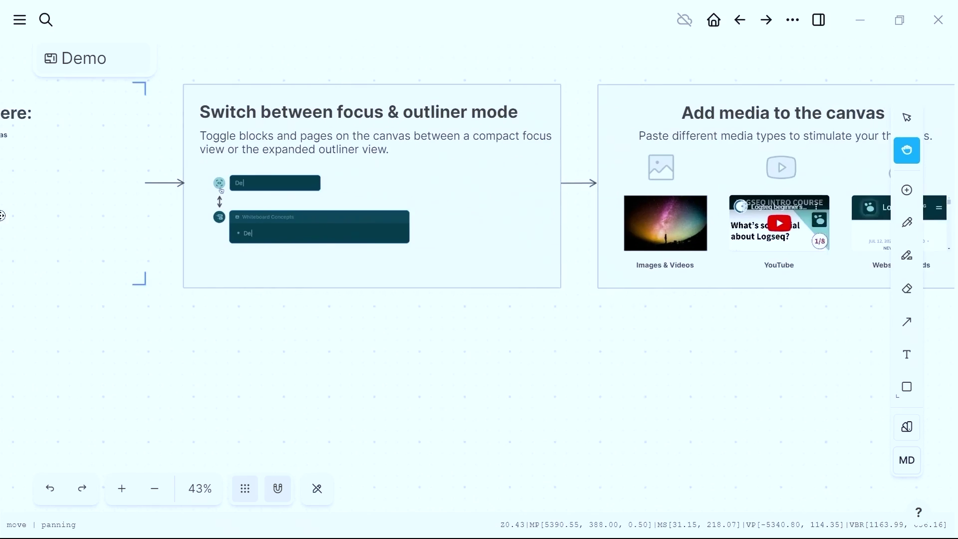
{"action": "key", "text": "s"}
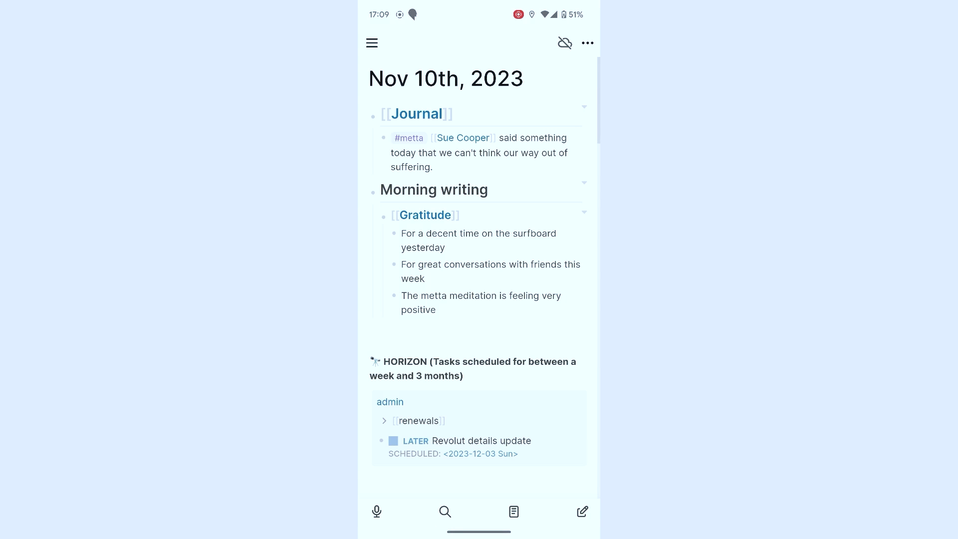
Step: Find Hugo in recent searches and view its linked references
{"action": "left_click", "coordinate": [445, 512]}
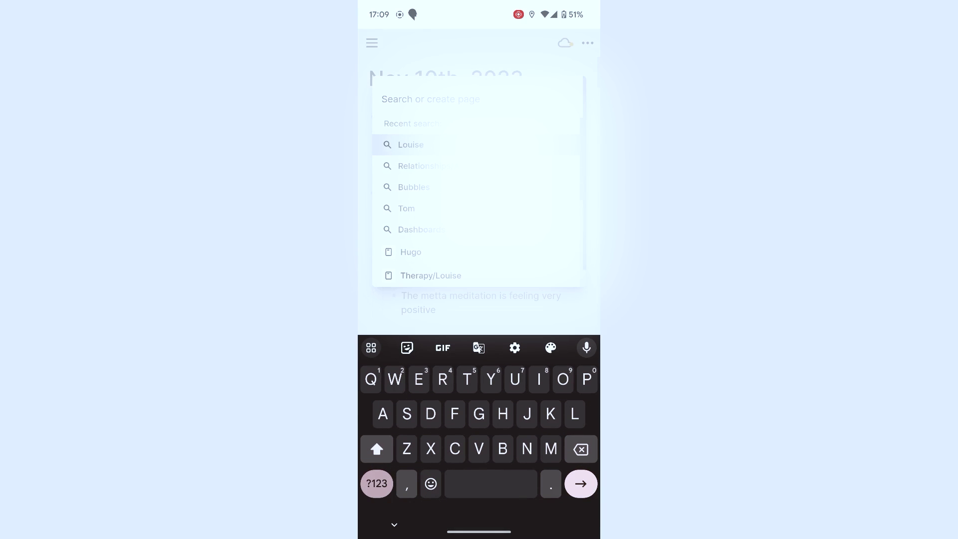
{"action": "left_click", "coordinate": [411, 252]}
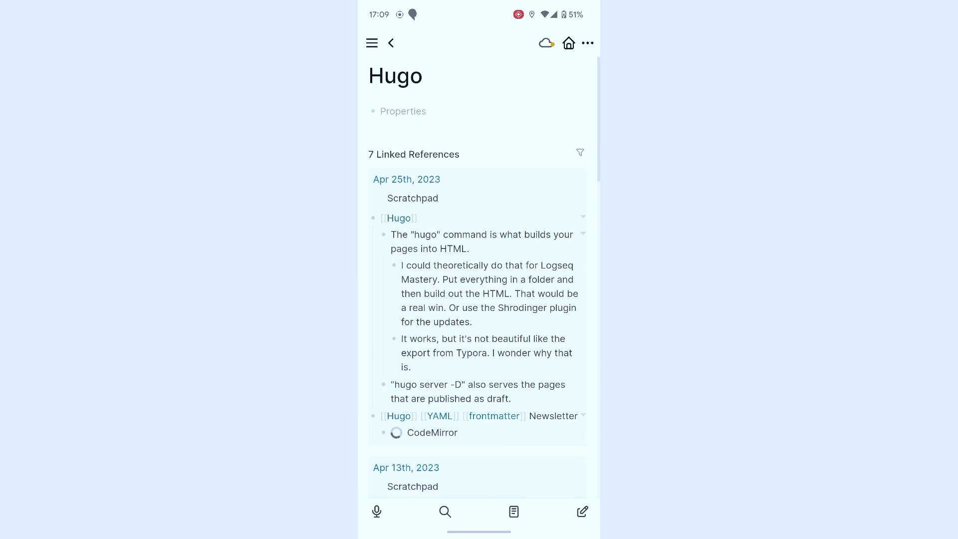
{"action": "scroll", "coordinate": [480, 300], "scroll_direction": "down", "scroll_amount": 2}
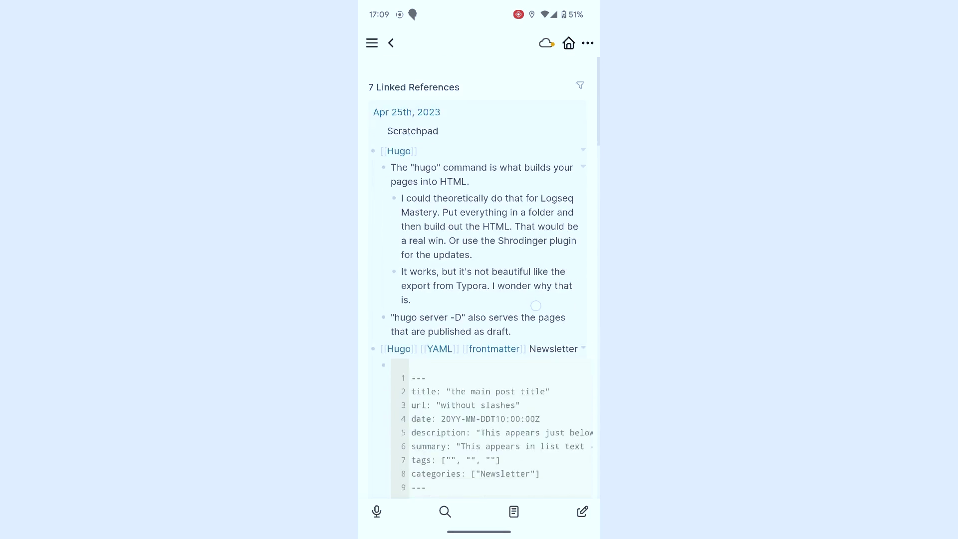
{"action": "scroll", "coordinate": [541, 256], "scroll_direction": "down", "scroll_amount": 5}
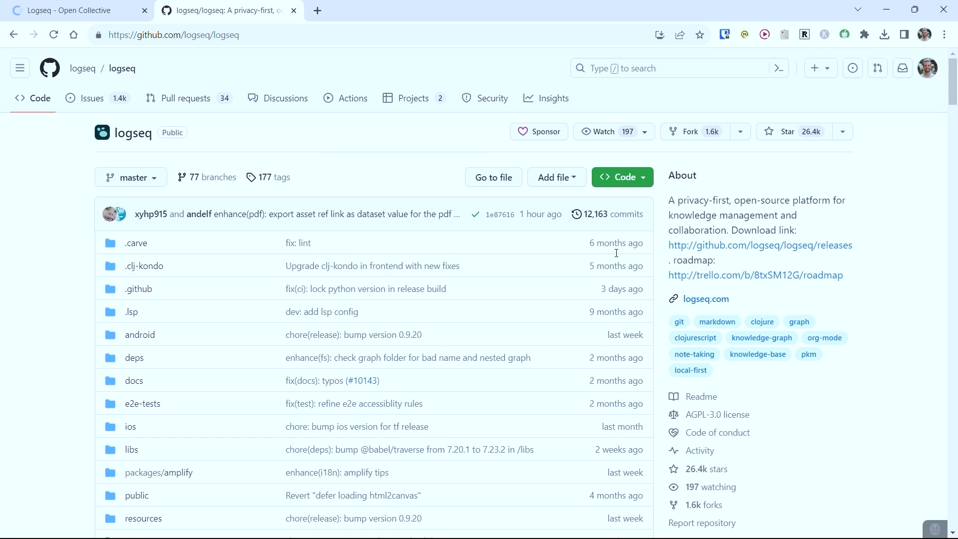
{"action": "scroll", "coordinate": [703, 341], "scroll_direction": "down", "scroll_amount": 2}
{"action": "scroll", "coordinate": [702, 341], "scroll_direction": "down", "scroll_amount": 3}
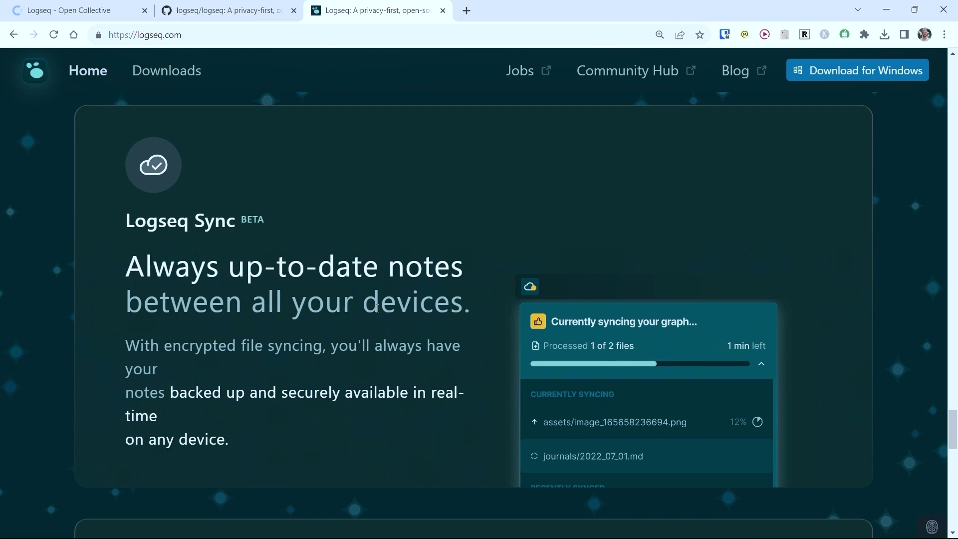
Step: Look over the Logseq Open Collective page, then switch to the mobile syncing solutions article
{"action": "left_click", "coordinate": [83, 10]}
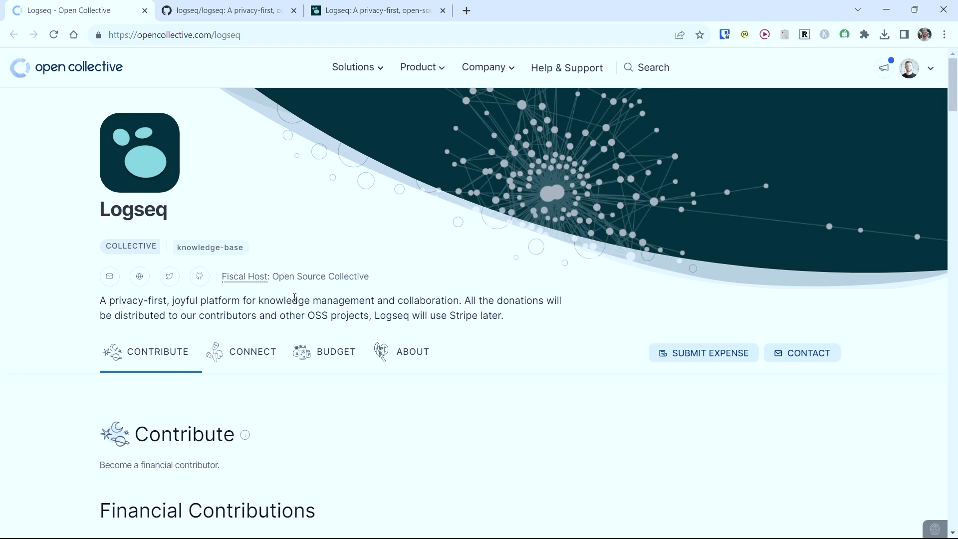
{"action": "scroll", "coordinate": [294, 297], "scroll_direction": "down", "scroll_amount": 5}
{"action": "scroll", "coordinate": [293, 298], "scroll_direction": "down", "scroll_amount": 2}
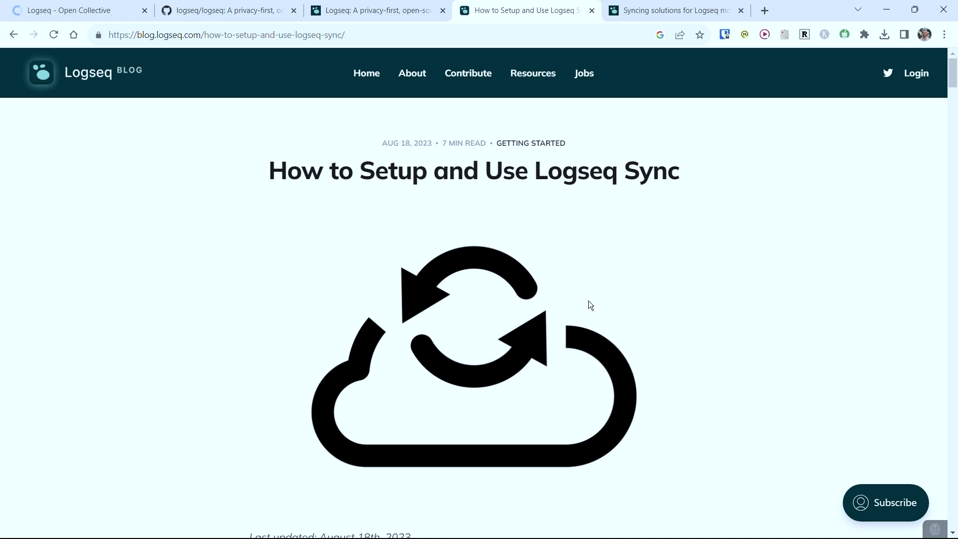
{"action": "scroll", "coordinate": [589, 305], "scroll_direction": "down", "scroll_amount": 4}
{"action": "scroll", "coordinate": [588, 305], "scroll_direction": "down", "scroll_amount": 4}
{"action": "scroll", "coordinate": [589, 304], "scroll_direction": "down", "scroll_amount": 4}
{"action": "scroll", "coordinate": [589, 304], "scroll_direction": "down", "scroll_amount": 5}
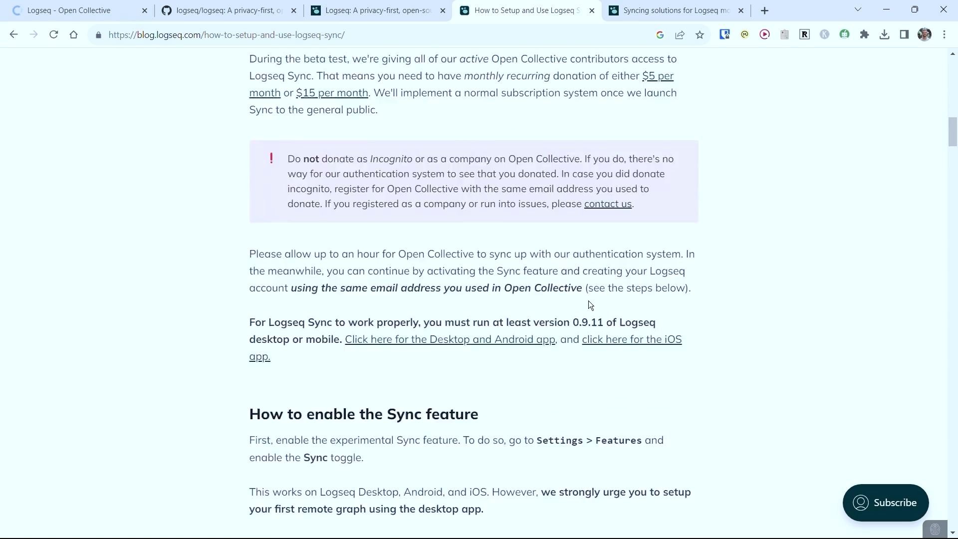
{"action": "scroll", "coordinate": [588, 305], "scroll_direction": "down", "scroll_amount": 5}
{"action": "scroll", "coordinate": [588, 305], "scroll_direction": "down", "scroll_amount": 5}
{"action": "scroll", "coordinate": [589, 304], "scroll_direction": "down", "scroll_amount": 3}
{"action": "scroll", "coordinate": [588, 305], "scroll_direction": "up", "scroll_amount": 5}
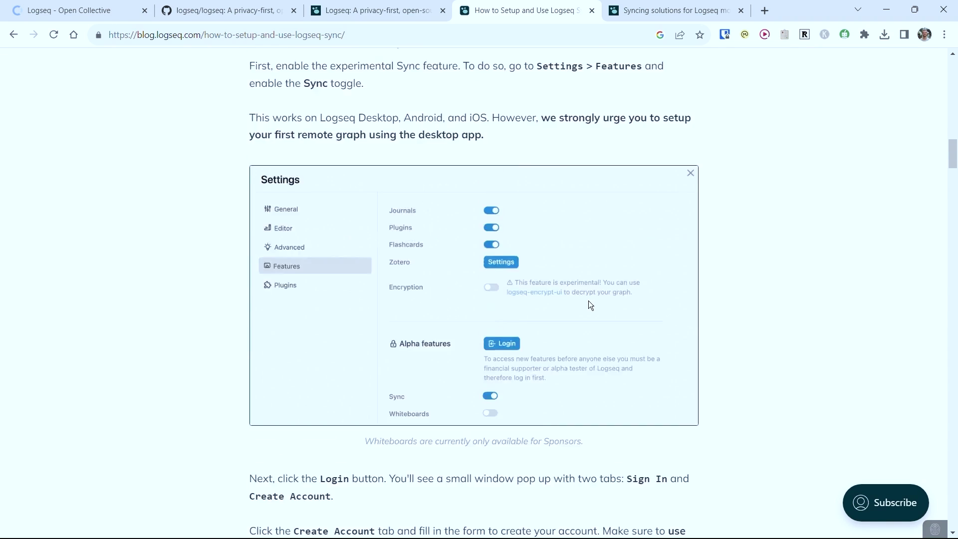
{"action": "scroll", "coordinate": [589, 305], "scroll_direction": "up", "scroll_amount": 5}
{"action": "scroll", "coordinate": [589, 305], "scroll_direction": "up", "scroll_amount": 4}
{"action": "left_click", "coordinate": [702, 10]}
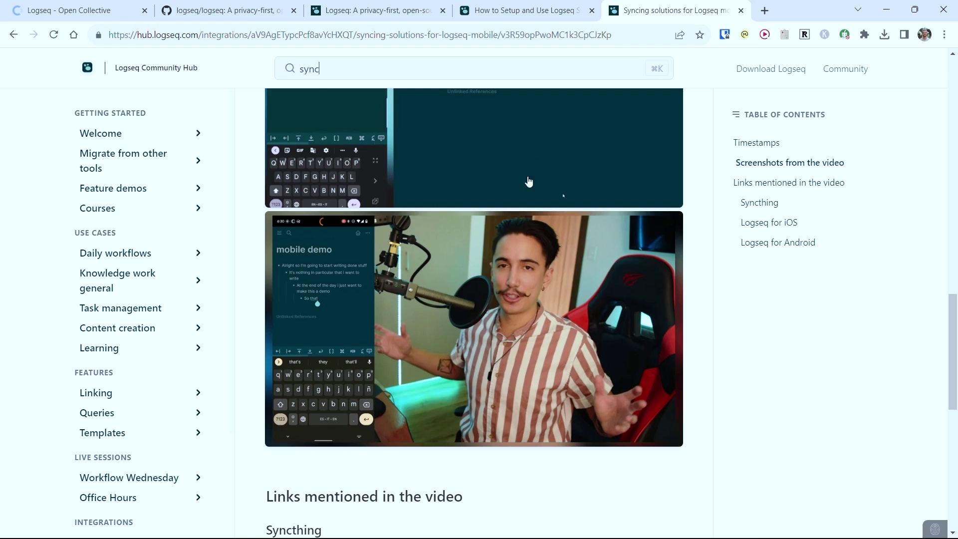
{"action": "scroll", "coordinate": [507, 228], "scroll_direction": "up", "scroll_amount": 5}
{"action": "scroll", "coordinate": [507, 227], "scroll_direction": "up", "scroll_amount": 5}
{"action": "scroll", "coordinate": [507, 228], "scroll_direction": "up", "scroll_amount": 4}
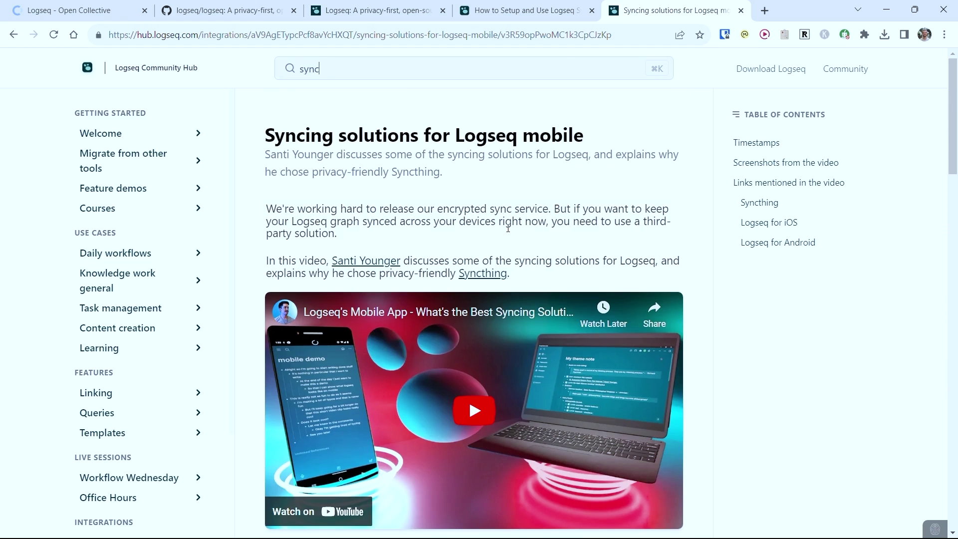
{"action": "scroll", "coordinate": [507, 154], "scroll_direction": "down", "scroll_amount": 5}
{"action": "scroll", "coordinate": [507, 154], "scroll_direction": "down", "scroll_amount": 4}
{"action": "scroll", "coordinate": [507, 154], "scroll_direction": "down", "scroll_amount": 5}
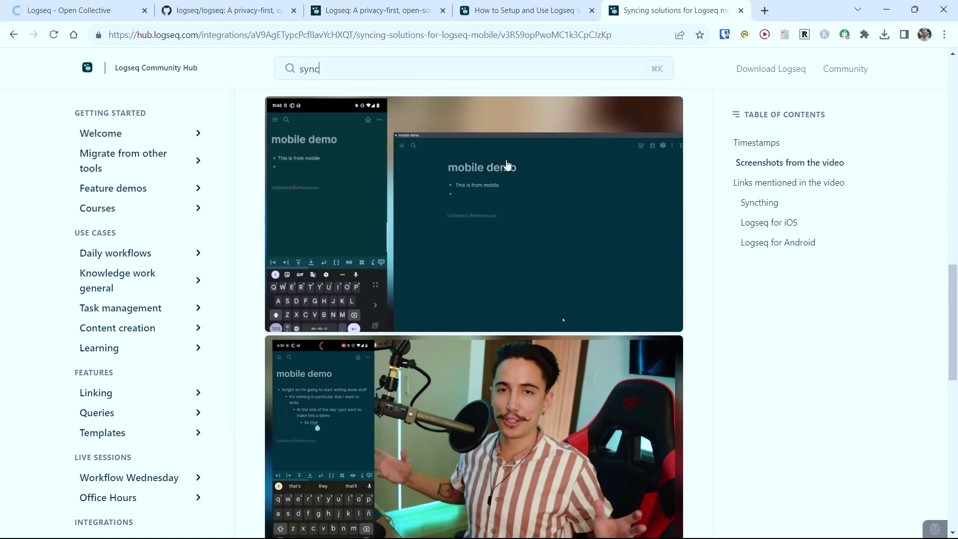
{"action": "scroll", "coordinate": [507, 153], "scroll_direction": "down", "scroll_amount": 5}
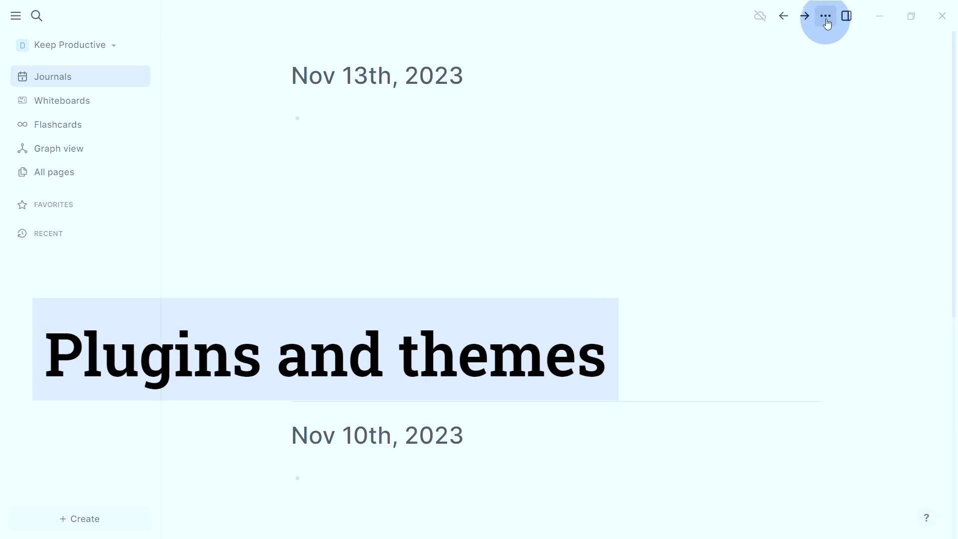
Step: Reach the plugins manager from the options menu and glance at installed themes and plugins
{"action": "left_click", "coordinate": [826, 15]}
{"action": "left_click", "coordinate": [719, 72]}
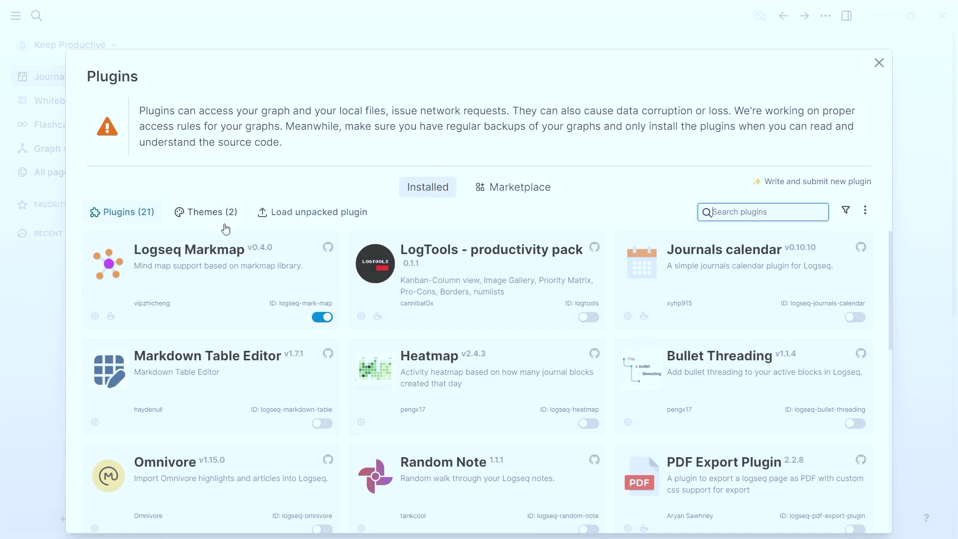
{"action": "left_click", "coordinate": [200, 217]}
{"action": "left_click", "coordinate": [111, 213]}
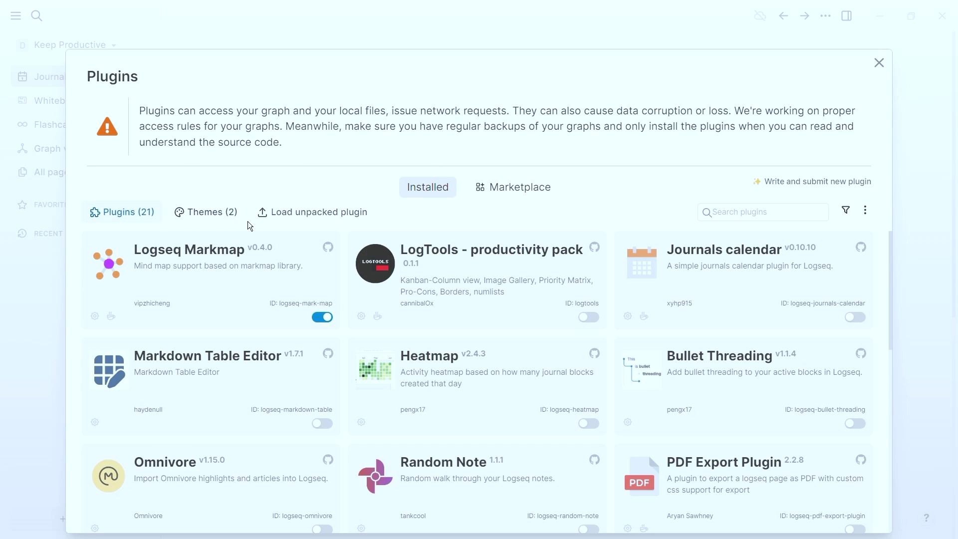
Step: Browse the Marketplace and bring up the Downloads/Stars/Title sort menu
{"action": "left_click", "coordinate": [512, 188]}
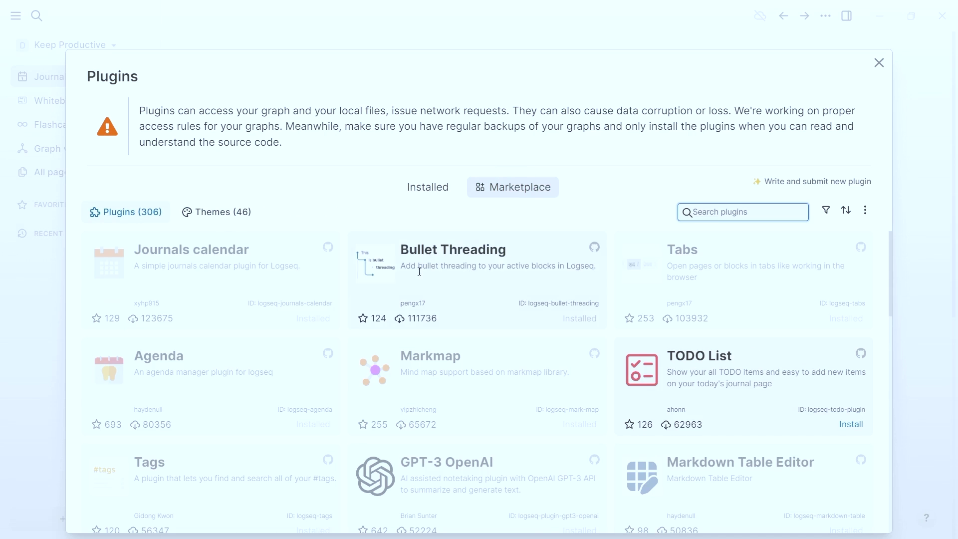
{"action": "scroll", "coordinate": [420, 292], "scroll_direction": "down", "scroll_amount": 5}
{"action": "scroll", "coordinate": [420, 292], "scroll_direction": "down", "scroll_amount": 5}
{"action": "scroll", "coordinate": [417, 297], "scroll_direction": "down", "scroll_amount": 5}
{"action": "scroll", "coordinate": [417, 298], "scroll_direction": "down", "scroll_amount": 5}
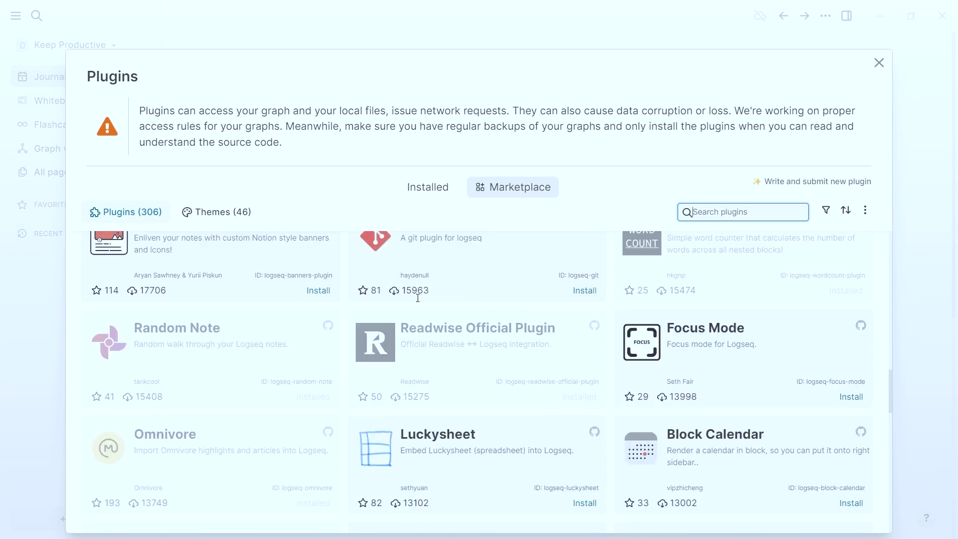
{"action": "scroll", "coordinate": [417, 297], "scroll_direction": "down", "scroll_amount": 3}
{"action": "scroll", "coordinate": [417, 297], "scroll_direction": "up", "scroll_amount": 5}
{"action": "scroll", "coordinate": [417, 298], "scroll_direction": "up", "scroll_amount": 5}
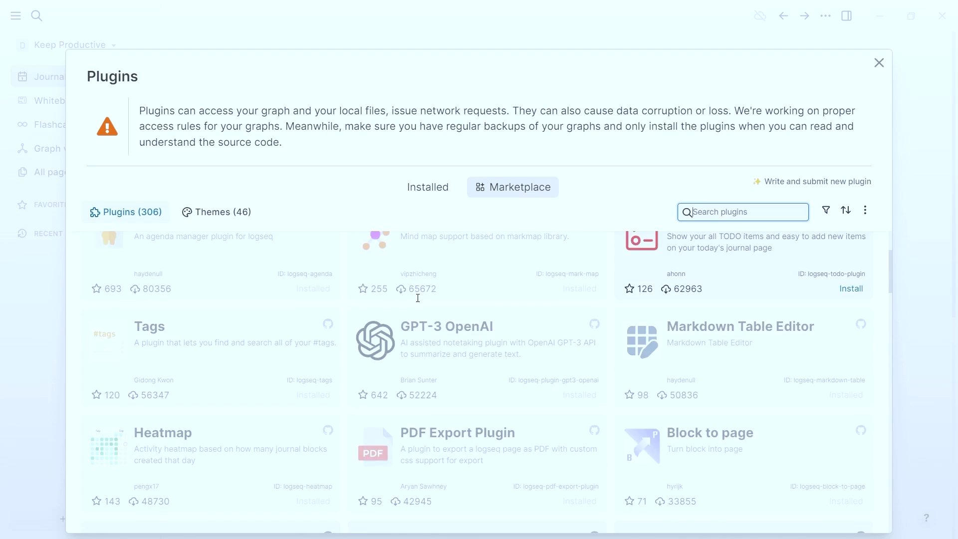
{"action": "scroll", "coordinate": [417, 298], "scroll_direction": "up", "scroll_amount": 3}
{"action": "left_click", "coordinate": [647, 216]}
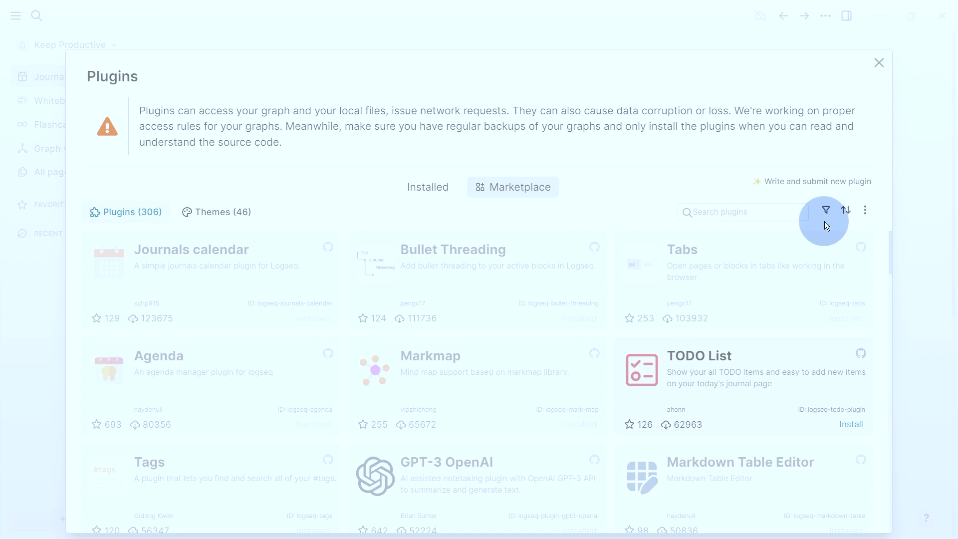
{"action": "left_click", "coordinate": [846, 211]}
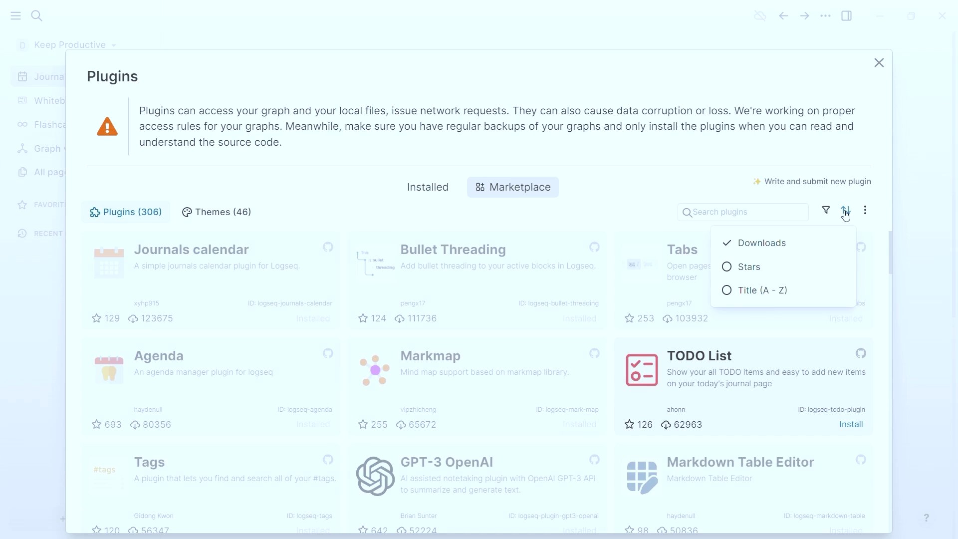
Step: Sort plugins by stars, then render the Logseq page as a Markmap mind map expanded to levels 1, 2 and 3
{"action": "left_click", "coordinate": [753, 269]}
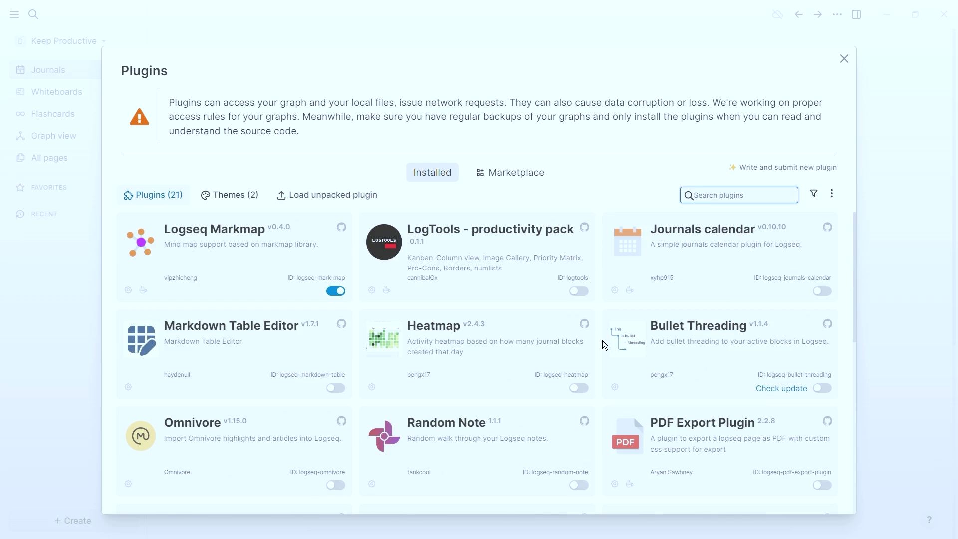
{"action": "scroll", "coordinate": [603, 340], "scroll_direction": "down", "scroll_amount": 3}
{"action": "scroll", "coordinate": [603, 340], "scroll_direction": "down", "scroll_amount": 2}
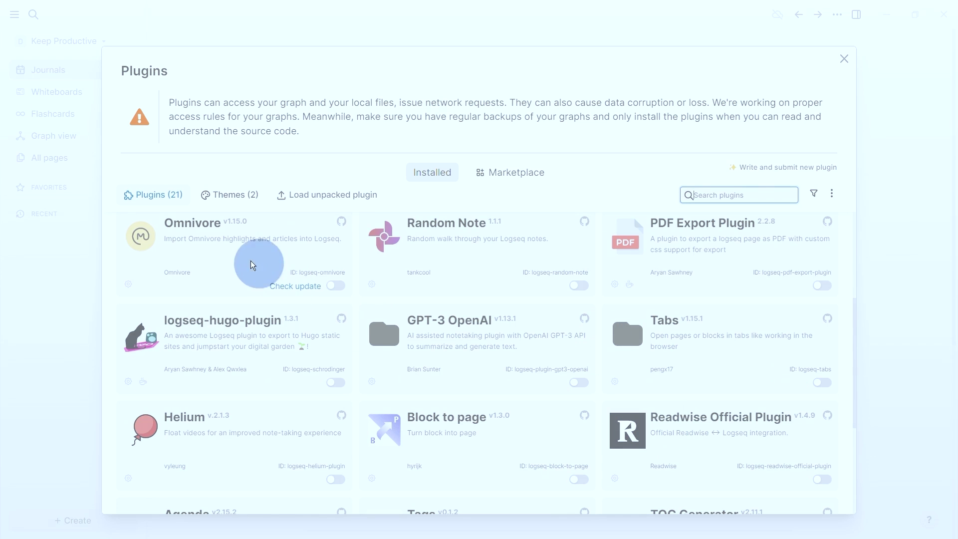
{"action": "mouse_move", "coordinate": [477, 345]}
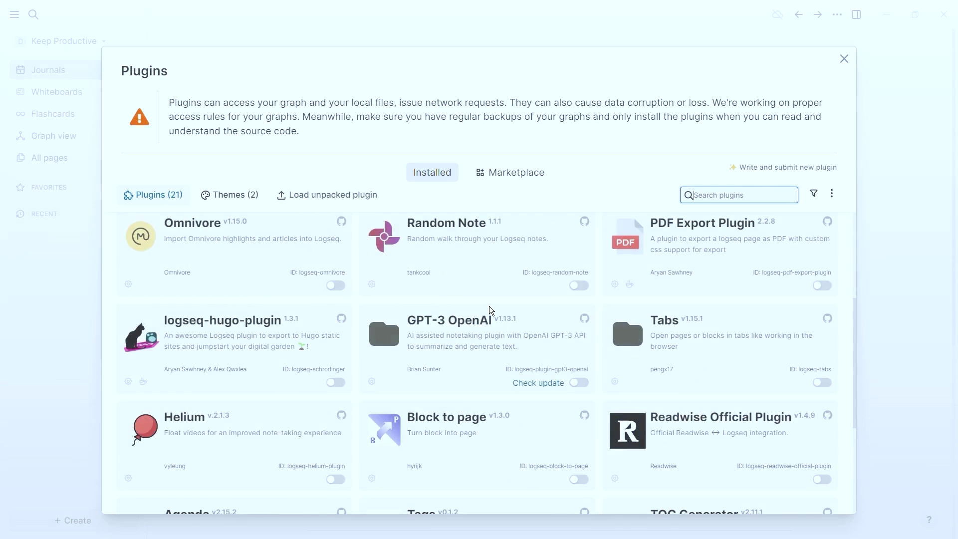
{"action": "scroll", "coordinate": [484, 307], "scroll_direction": "up", "scroll_amount": 5}
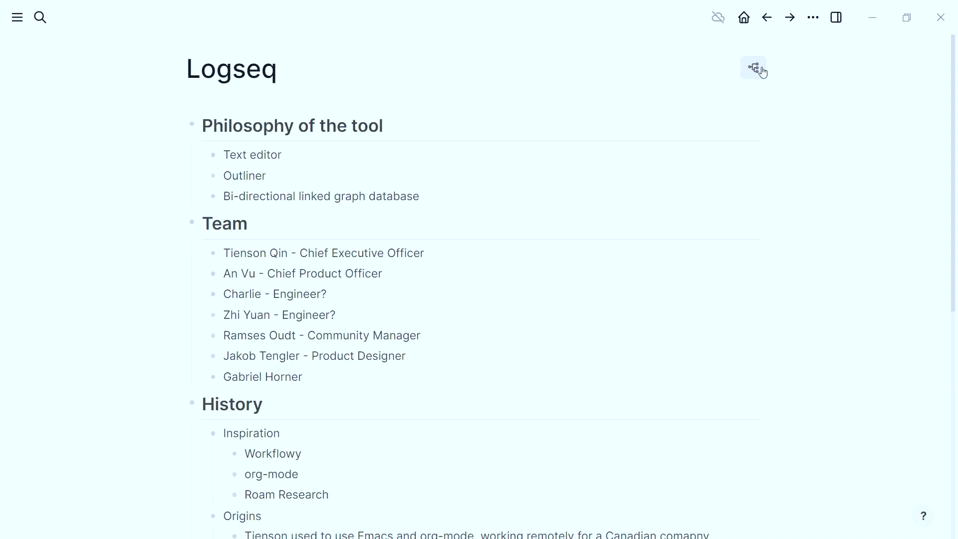
{"action": "left_click", "coordinate": [755, 68]}
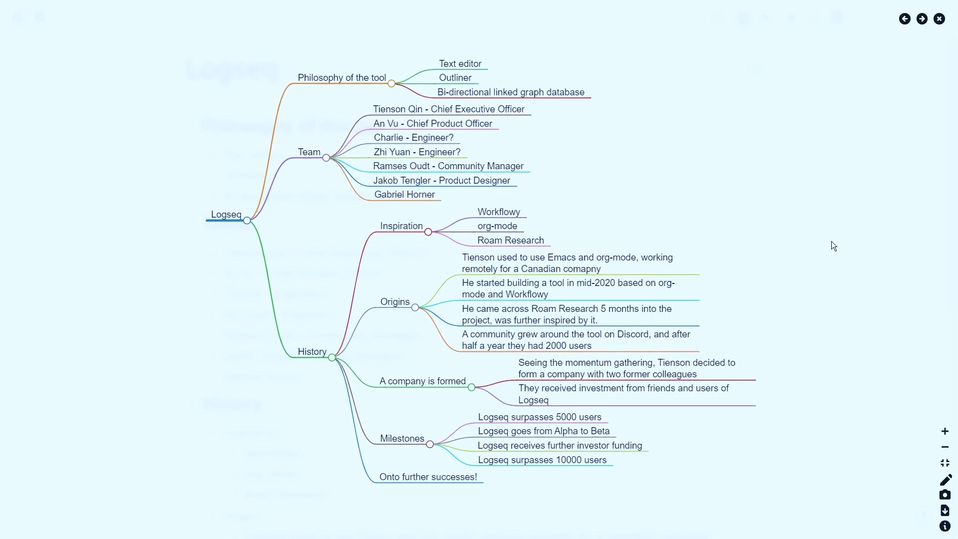
{"action": "key", "text": "1"}
{"action": "key", "text": "2"}
{"action": "key", "text": "3"}
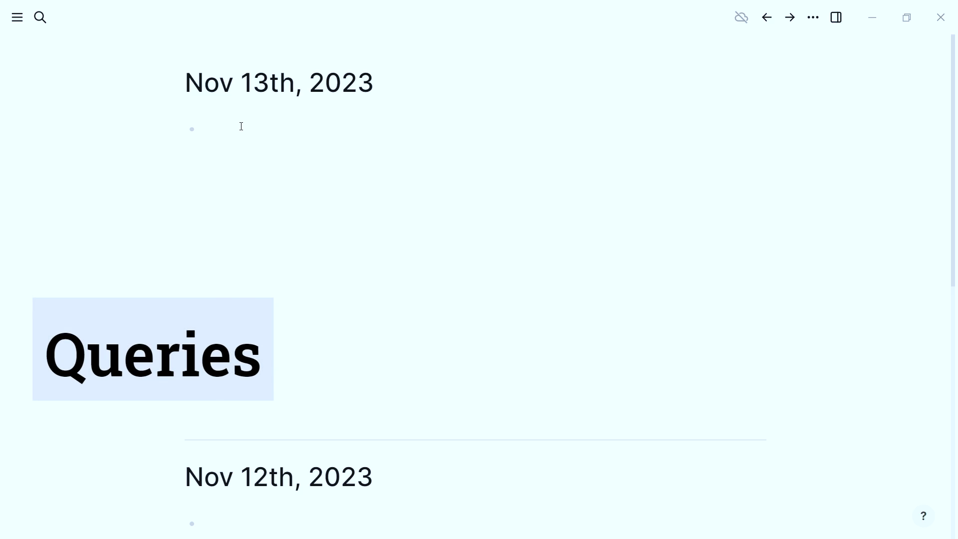
{"action": "type", "text": "/quey"}
Step: Insert a live query {{query [[article]]}} on the Nov 13th journal and let it run
{"action": "key", "text": "Return"}
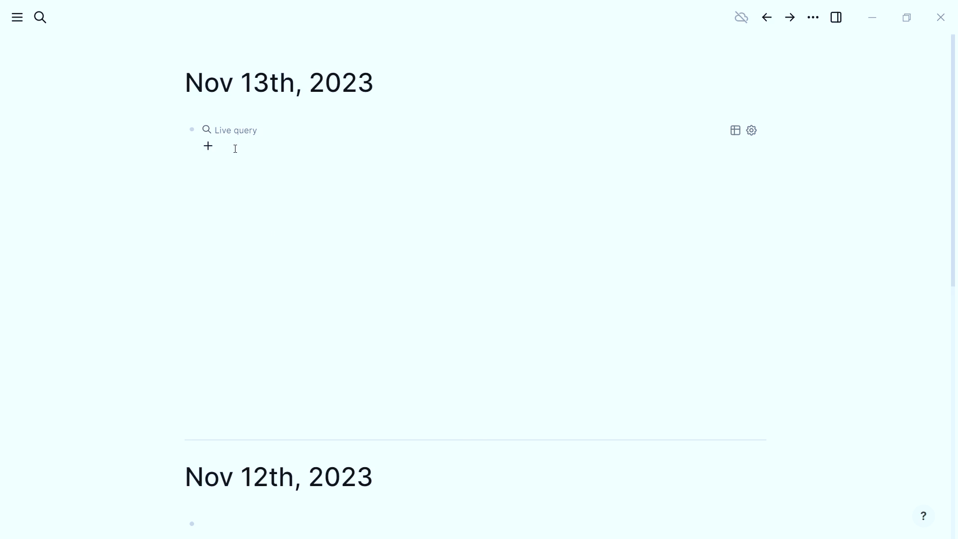
{"action": "left_click", "coordinate": [235, 149]}
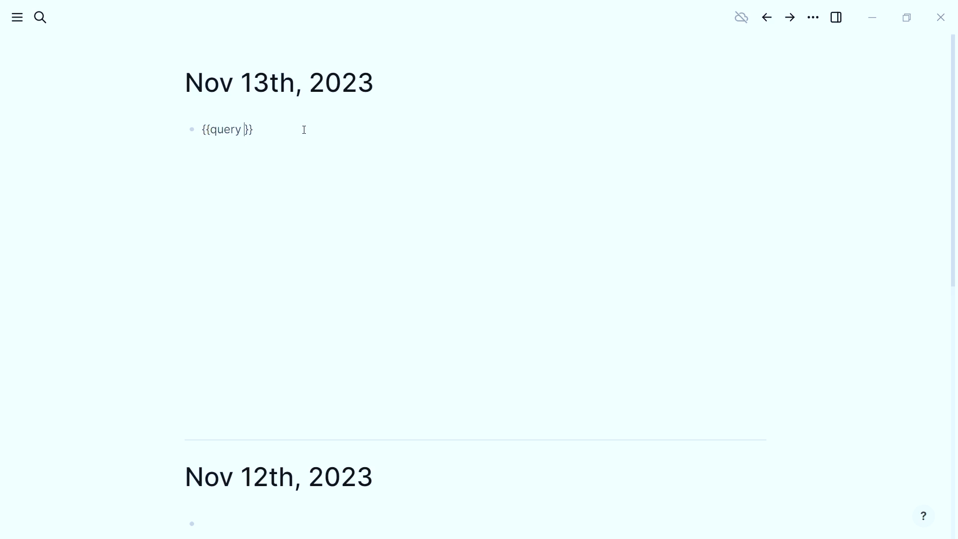
{"action": "type", "text": "[[ar"}
{"action": "key", "text": "Return"}
{"action": "key", "text": "Escape"}
{"action": "scroll", "coordinate": [304, 130], "scroll_direction": "down", "scroll_amount": 5}
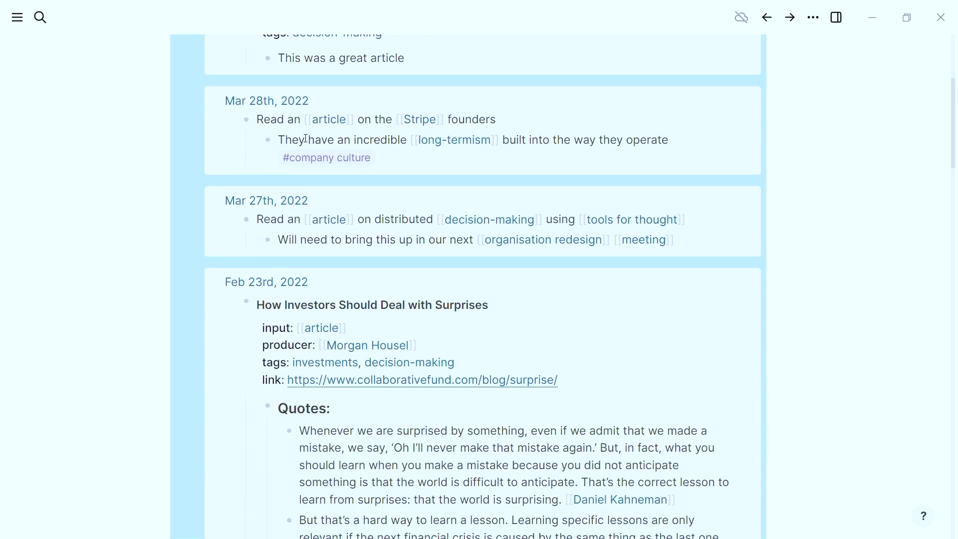
{"action": "scroll", "coordinate": [305, 131], "scroll_direction": "down", "scroll_amount": 2}
{"action": "scroll", "coordinate": [306, 145], "scroll_direction": "up", "scroll_amount": 4}
{"action": "scroll", "coordinate": [306, 145], "scroll_direction": "up", "scroll_amount": 3}
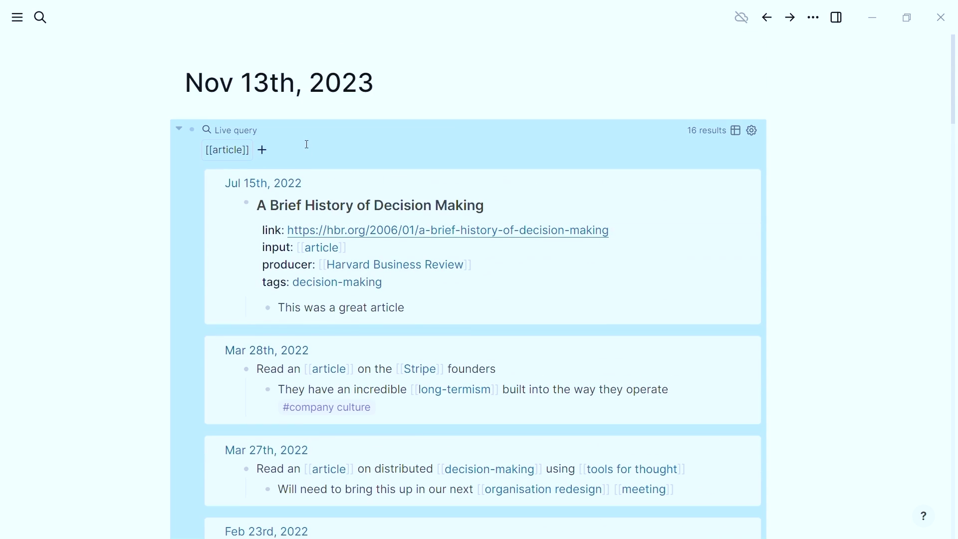
Step: Change the query to (and [[article]] [[decision-making]]) and run the combined query
{"action": "left_click", "coordinate": [307, 144]}
{"action": "type", "text": "(and )"}
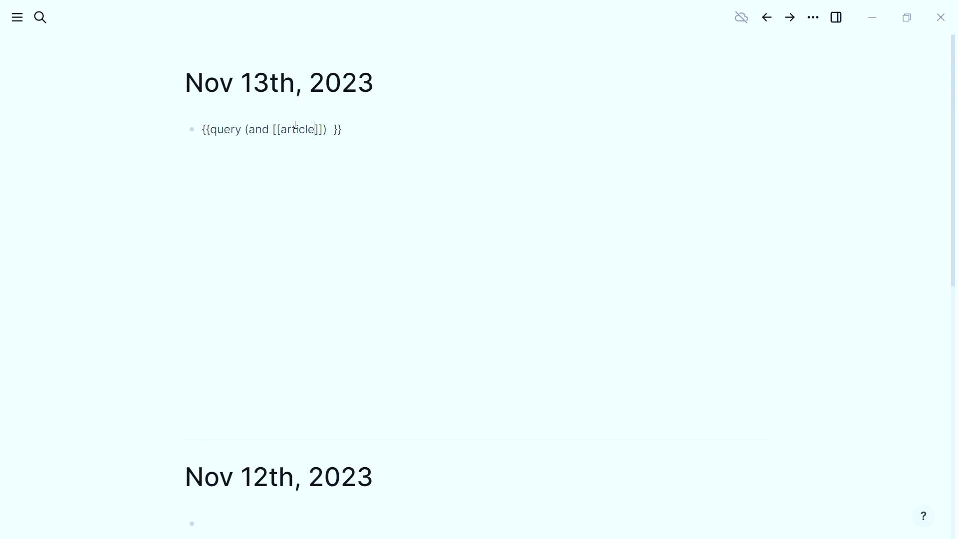
{"action": "type", "text": "[dec"}
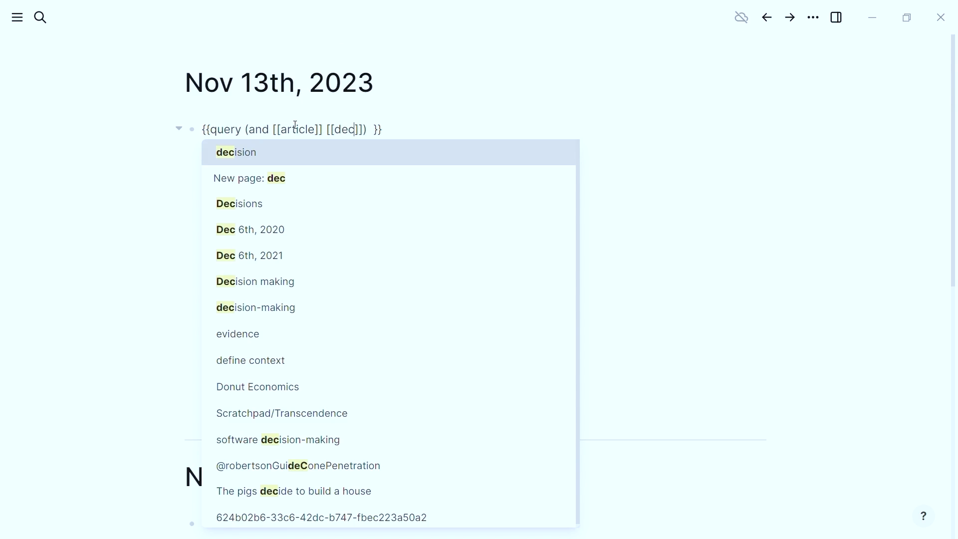
{"action": "left_click", "coordinate": [293, 308]}
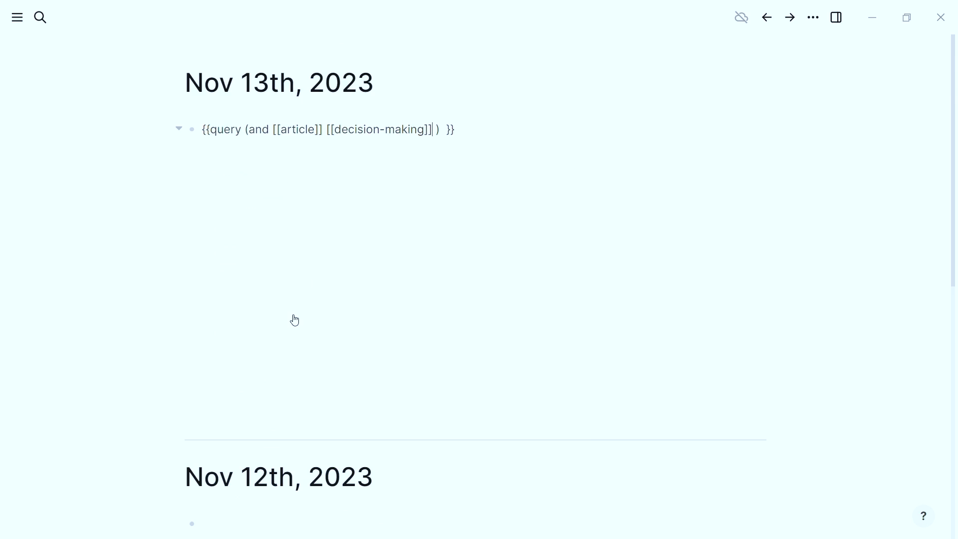
{"action": "left_click", "coordinate": [698, 308]}
{"action": "scroll", "coordinate": [488, 281], "scroll_direction": "down", "scroll_amount": 3}
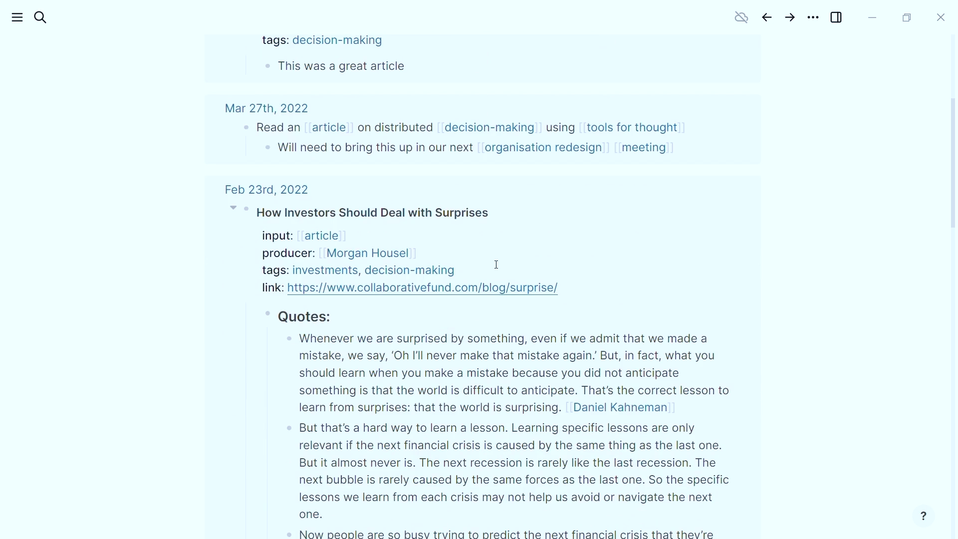
{"action": "scroll", "coordinate": [488, 281], "scroll_direction": "down", "scroll_amount": 3}
{"action": "scroll", "coordinate": [488, 281], "scroll_direction": "up", "scroll_amount": 2}
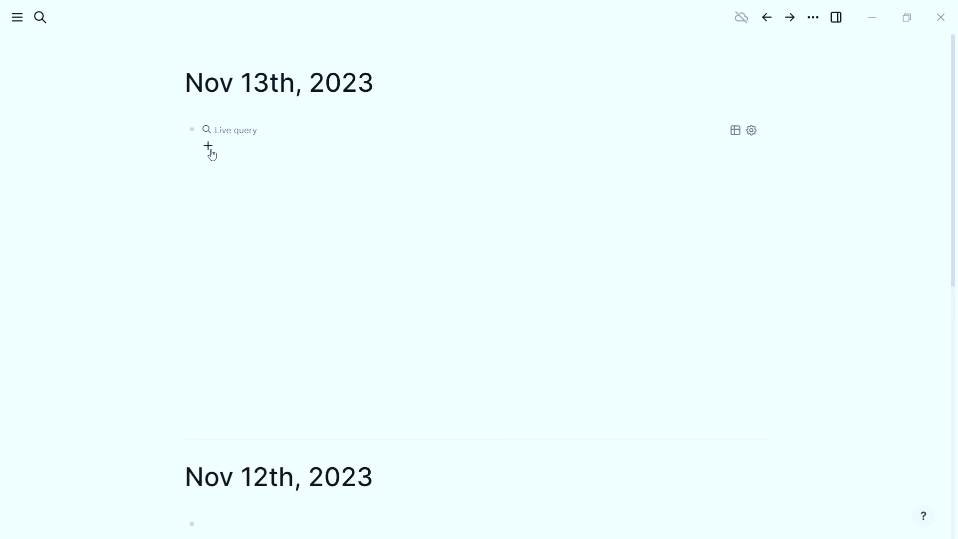
Step: Add page-reference filters article and decision-making to the live query
{"action": "left_click", "coordinate": [208, 147]}
{"action": "left_click", "coordinate": [258, 237]}
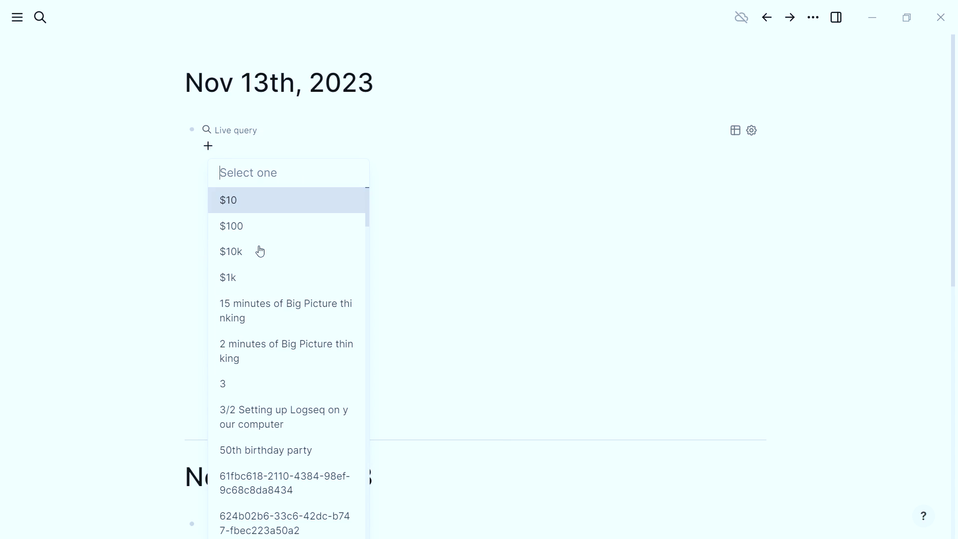
{"action": "type", "text": "art"}
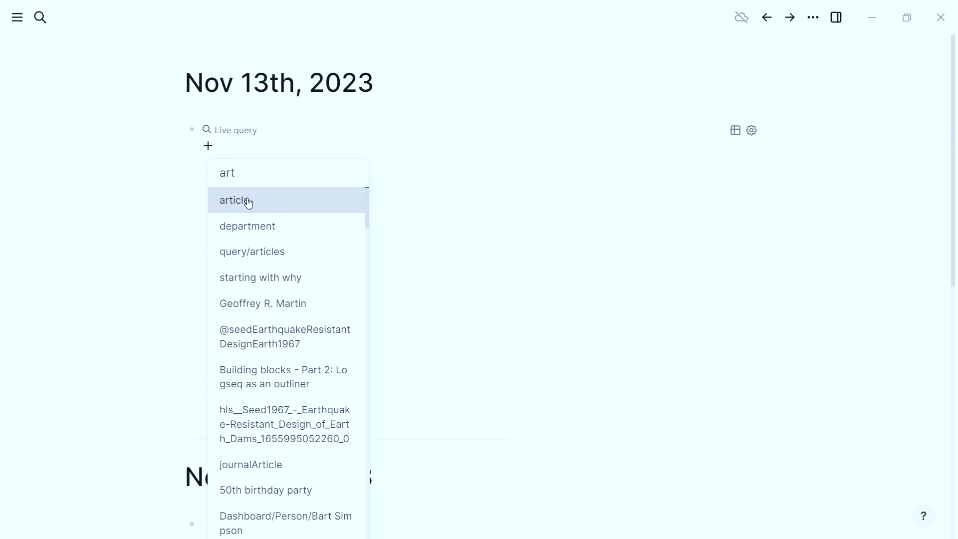
{"action": "left_click", "coordinate": [247, 200]}
{"action": "left_click", "coordinate": [262, 150]}
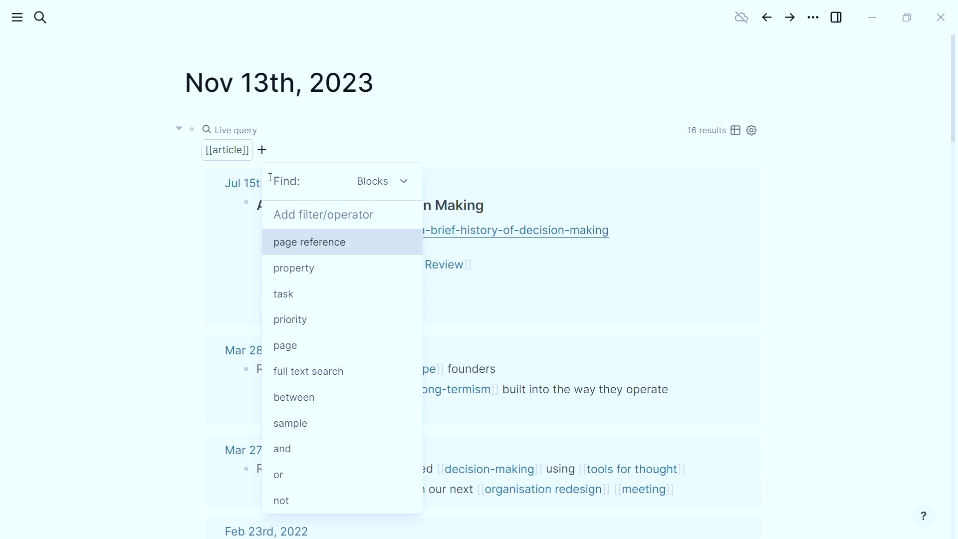
{"action": "left_click", "coordinate": [315, 247]}
{"action": "type", "text": "deci"}
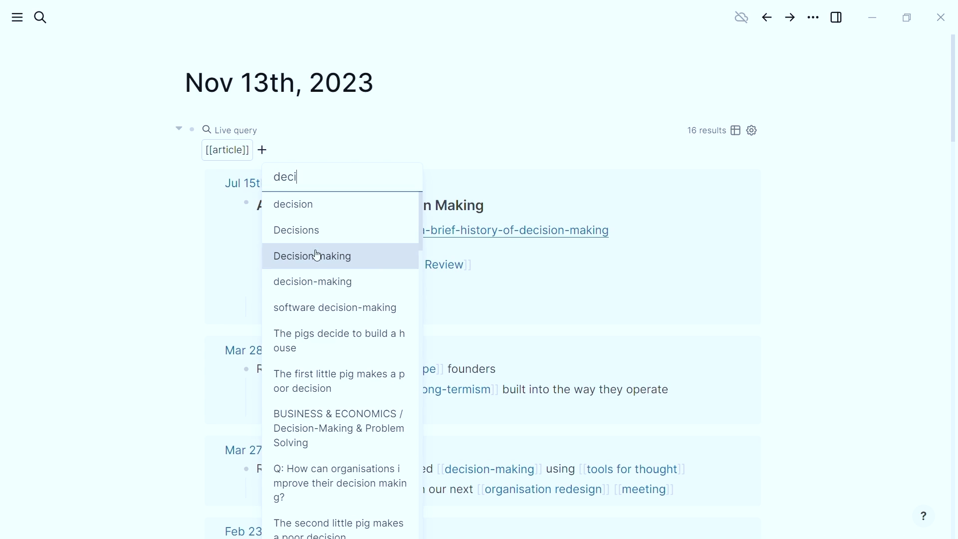
{"action": "left_click", "coordinate": [365, 280]}
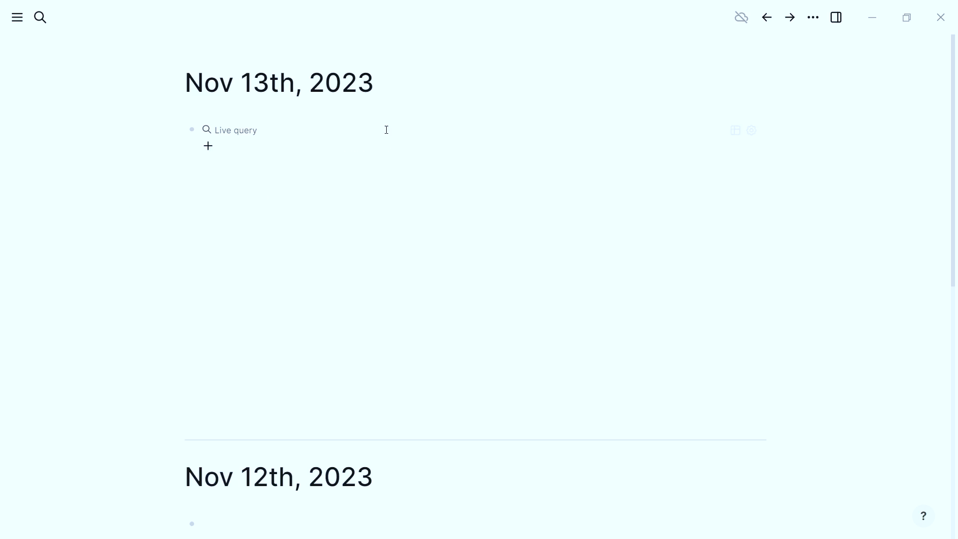
Step: Rewrite the query block as a full-text search {{query "text"}}, returning 46 blocks
{"action": "left_click", "coordinate": [286, 133]}
{"action": "left_click", "coordinate": [477, 383]}
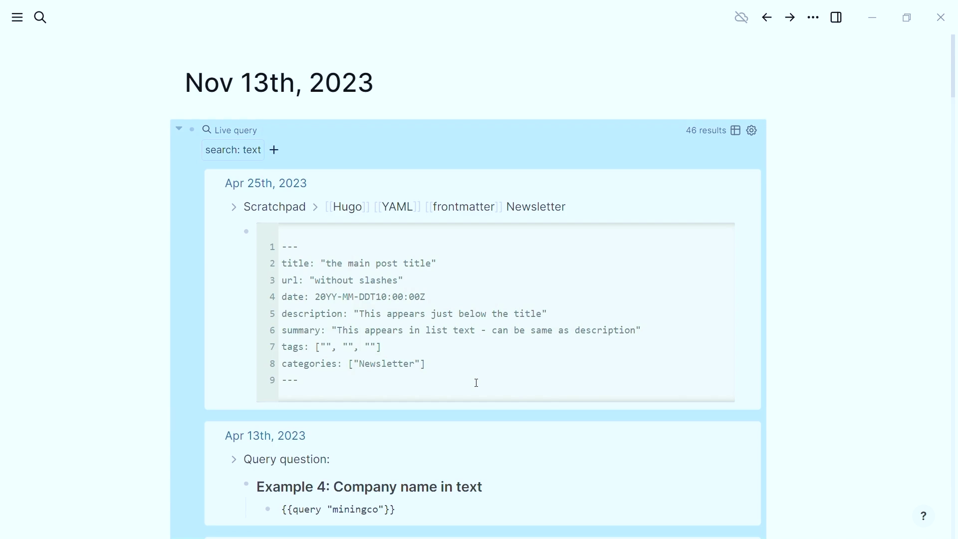